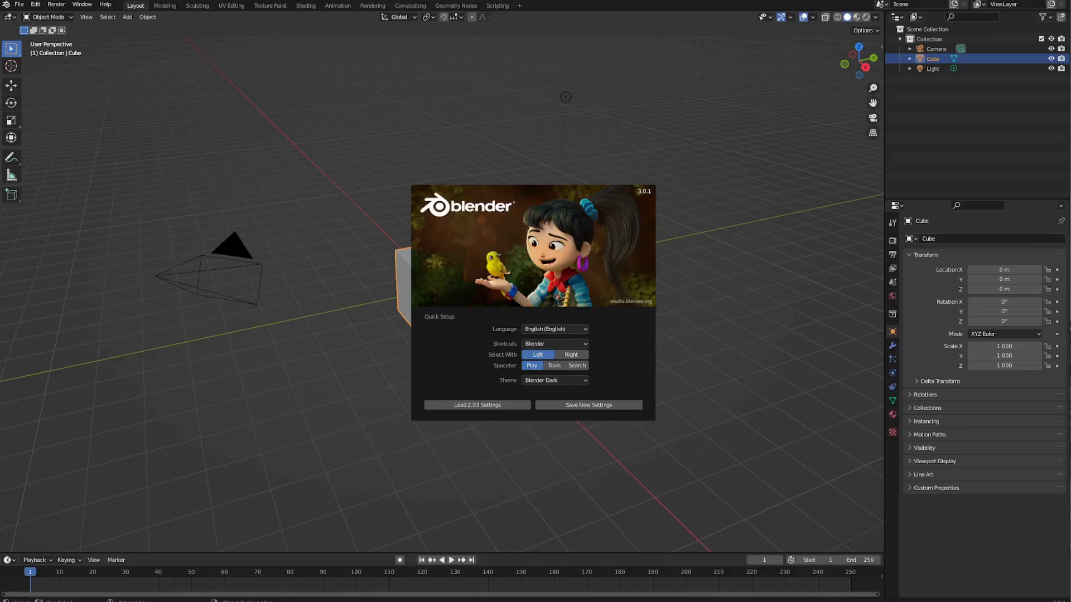
# Step: Save the splash-screen settings and start a new 2D Animation file
pyautogui.click(596, 405)
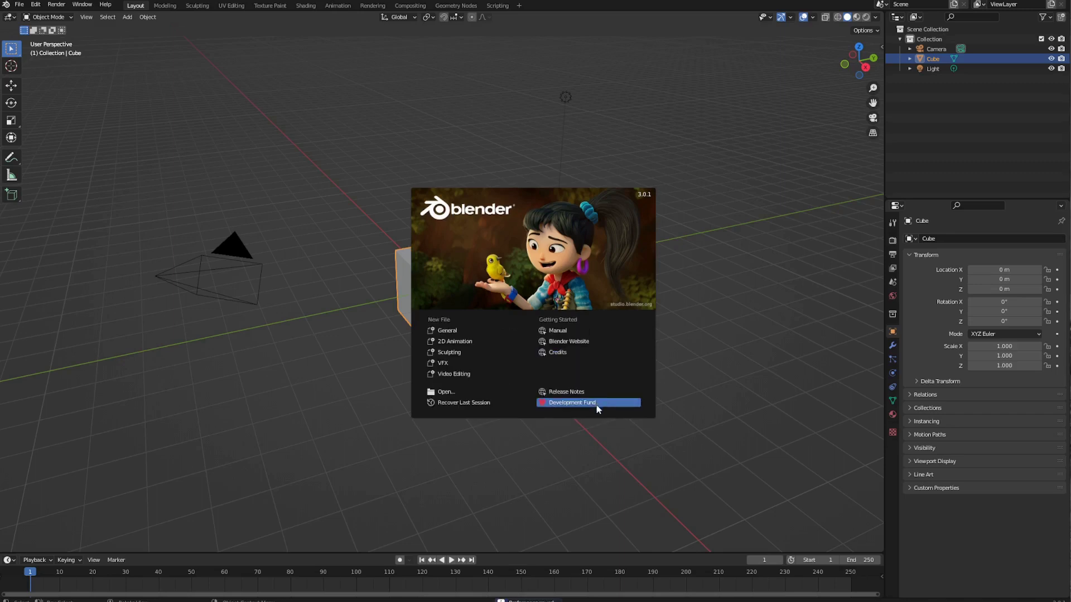
pyautogui.click(466, 343)
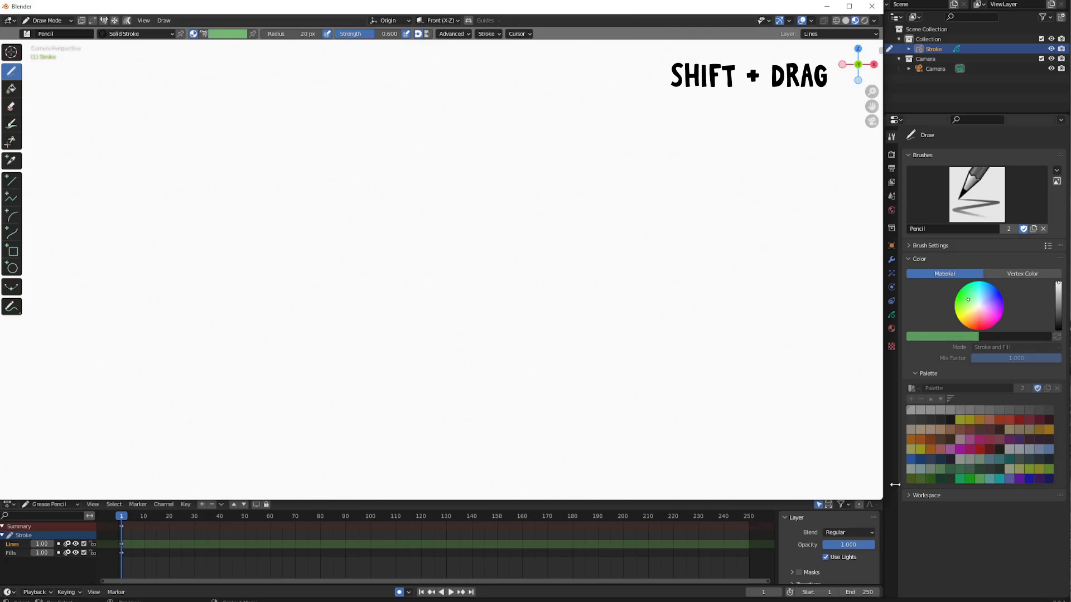
# Step: Tear the canvas off into a small floating Image Editor window showing Render Result
pyautogui.moveTo(880, 500)
pyautogui.keyDown('shift'); pyautogui.mouseDown()
pyautogui.moveTo(541, 301)
pyautogui.moveTo(466, 192)
pyautogui.mouseUp(); pyautogui.keyUp('shift')
pyautogui.moveTo(34, 9); pyautogui.dragTo(494, 74)
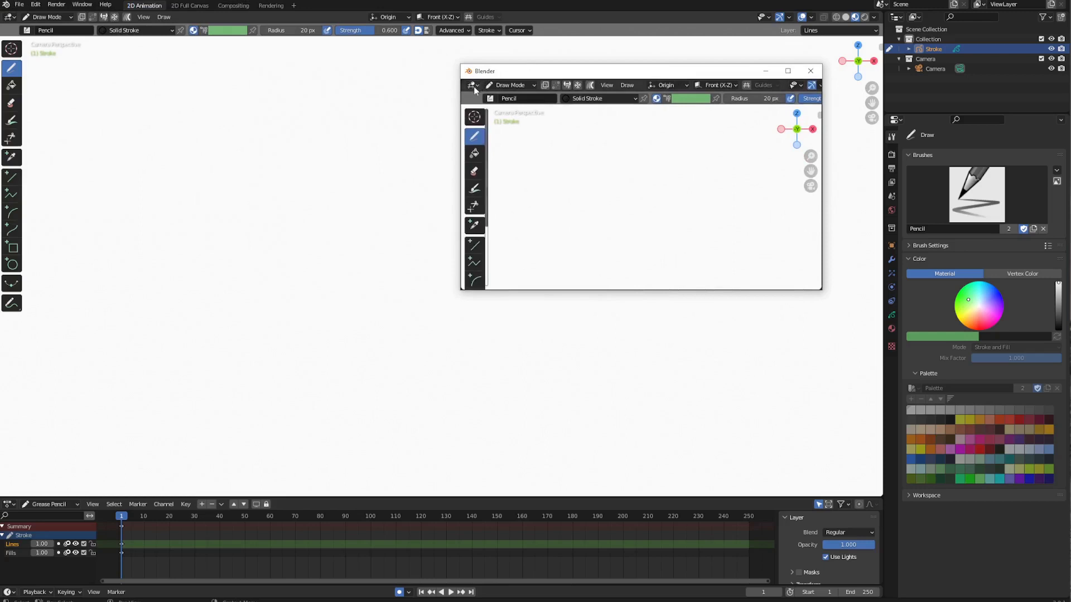
pyautogui.click(474, 85)
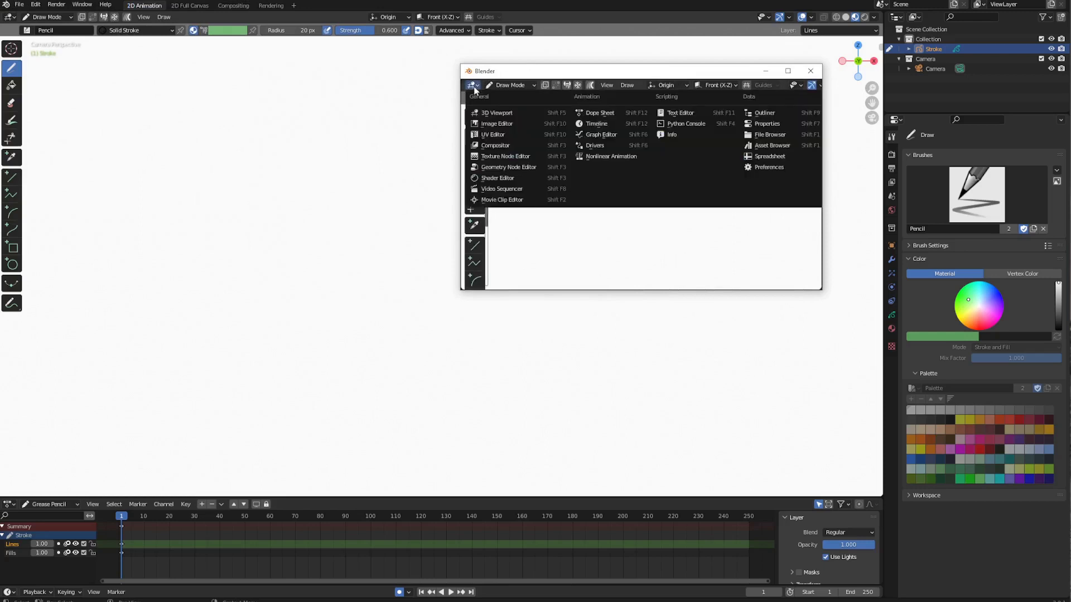
pyautogui.click(495, 123)
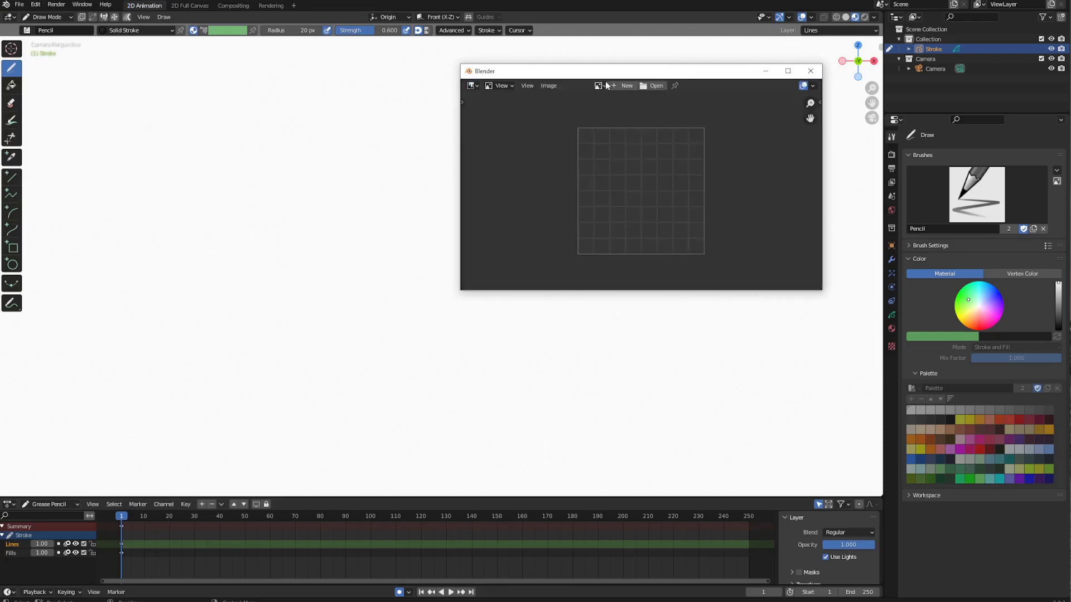
pyautogui.click(600, 86)
pyautogui.click(608, 102)
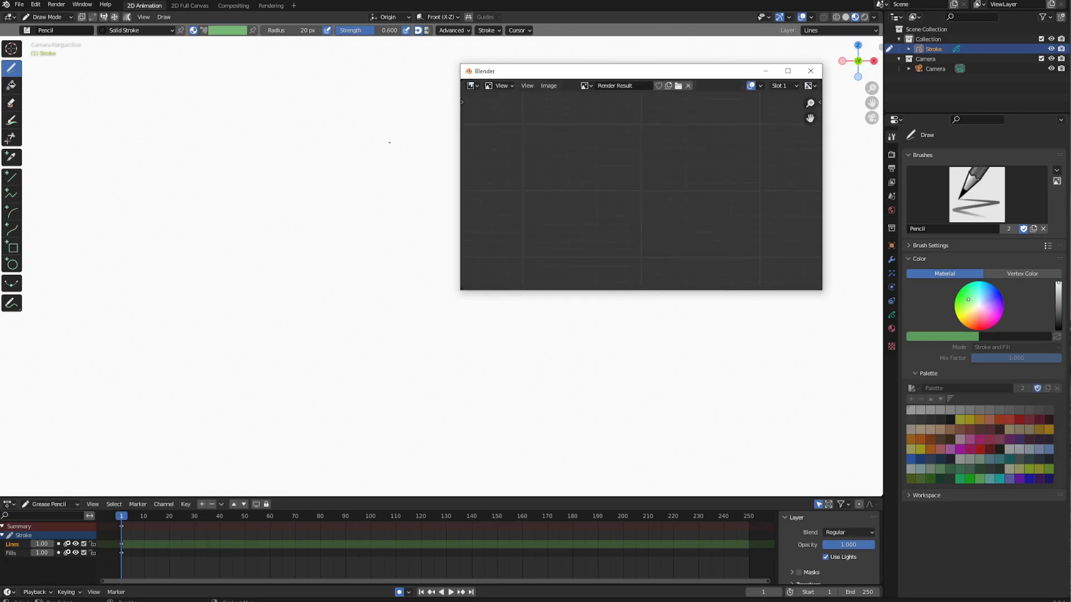
# Step: In Preferences, set Interface > Temporary Editors > Render In to Image Editor
pyautogui.click(35, 4)
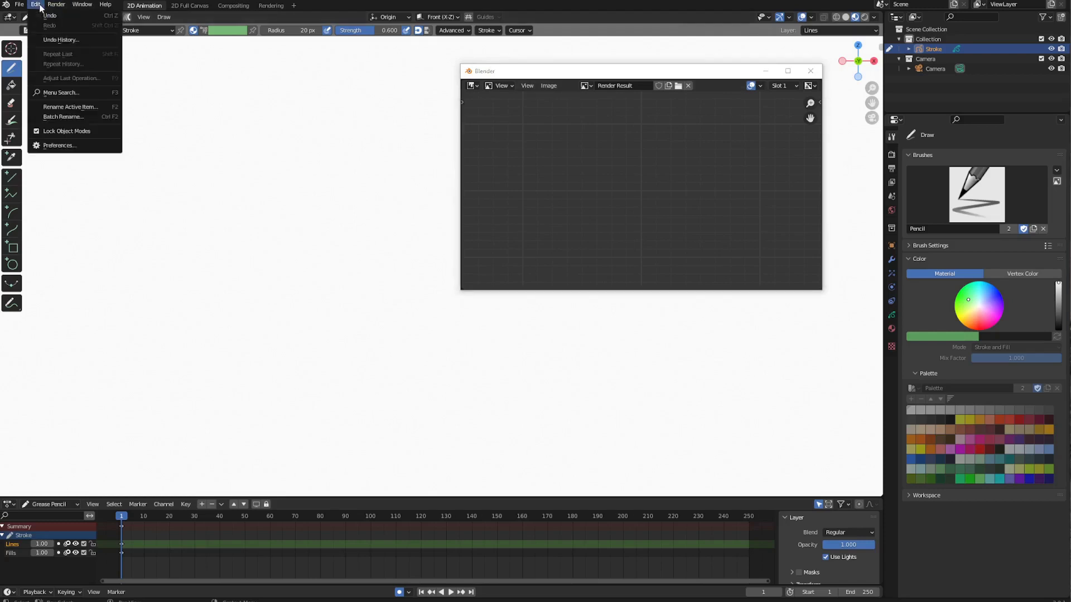
pyautogui.click(100, 146)
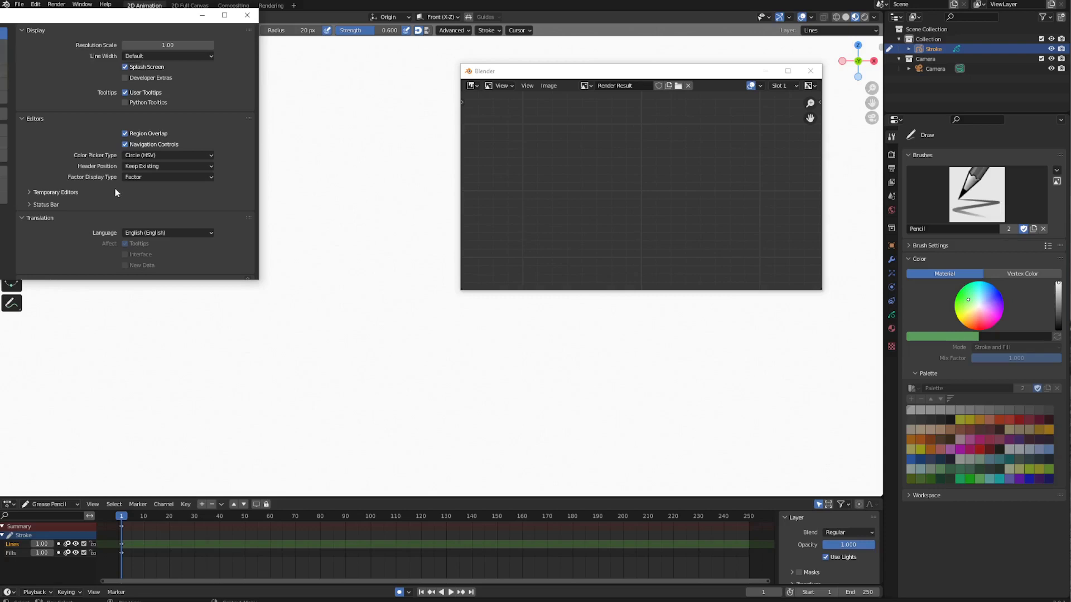
pyautogui.click(64, 193)
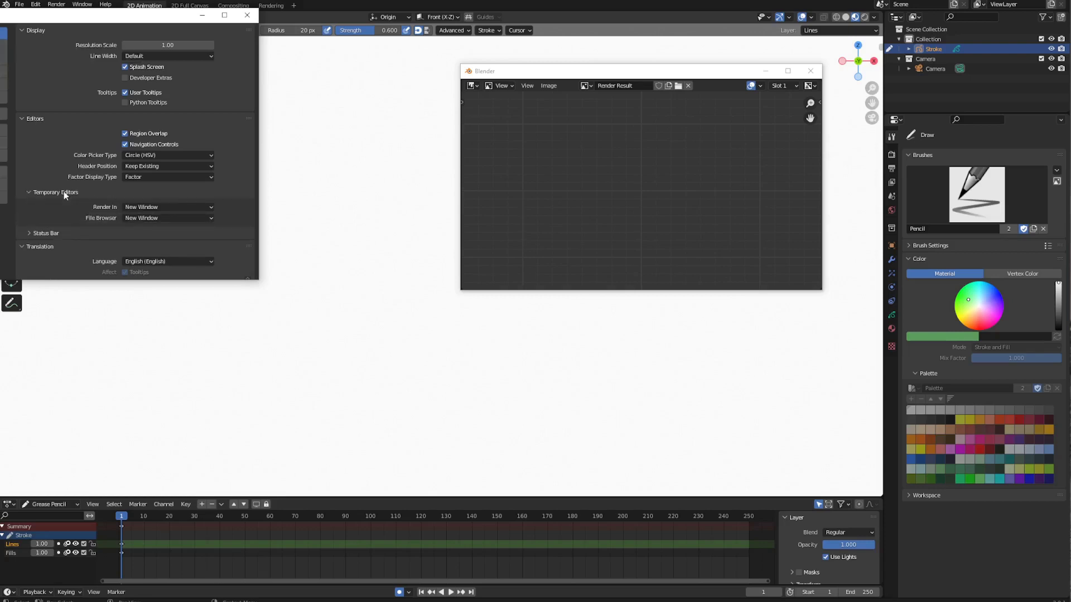
pyautogui.click(165, 208)
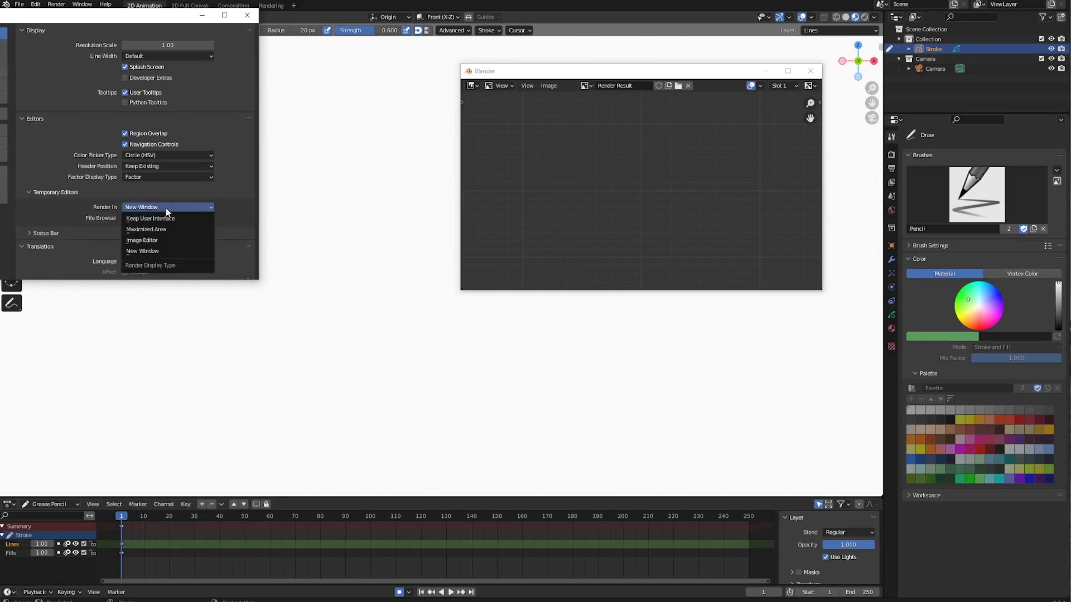
pyautogui.click(154, 242)
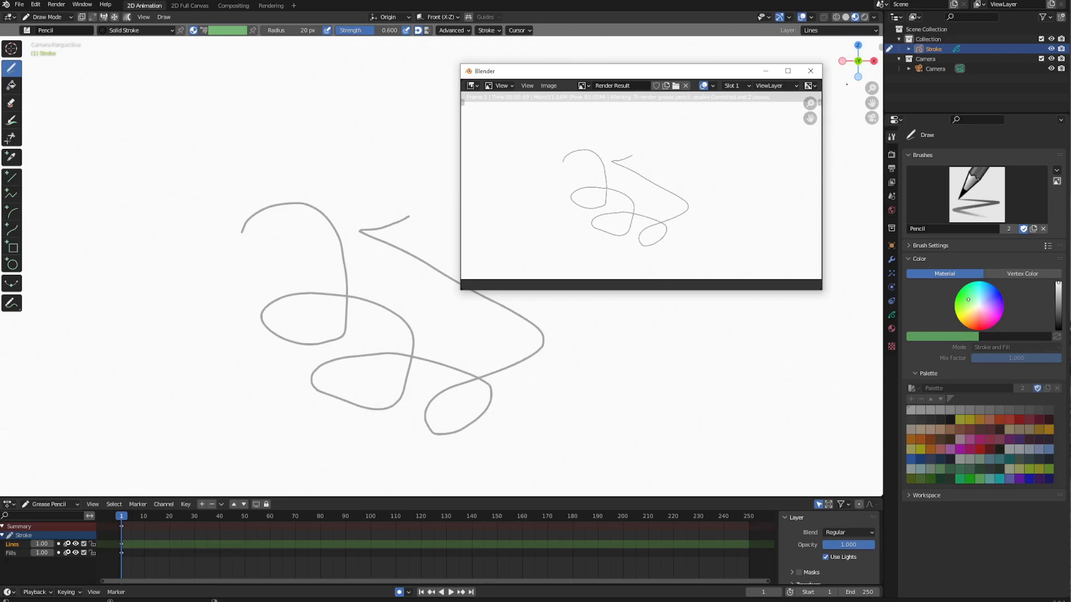
# Step: Close the floating render window
pyautogui.click(811, 73)
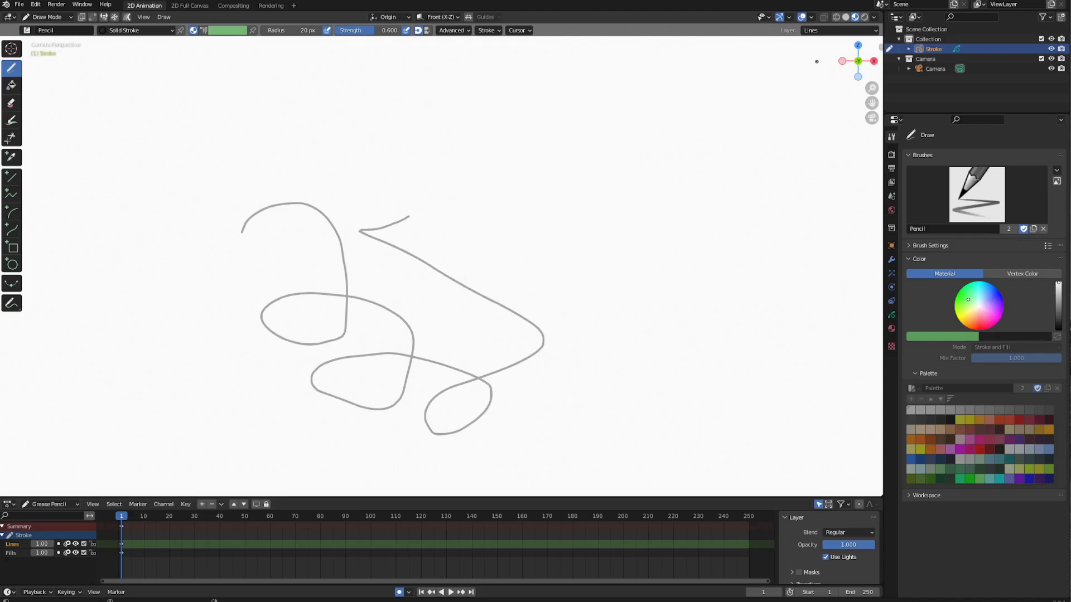
# Step: Render the frame and return the main area to the 3D Viewport canvas
pyautogui.press('F12')
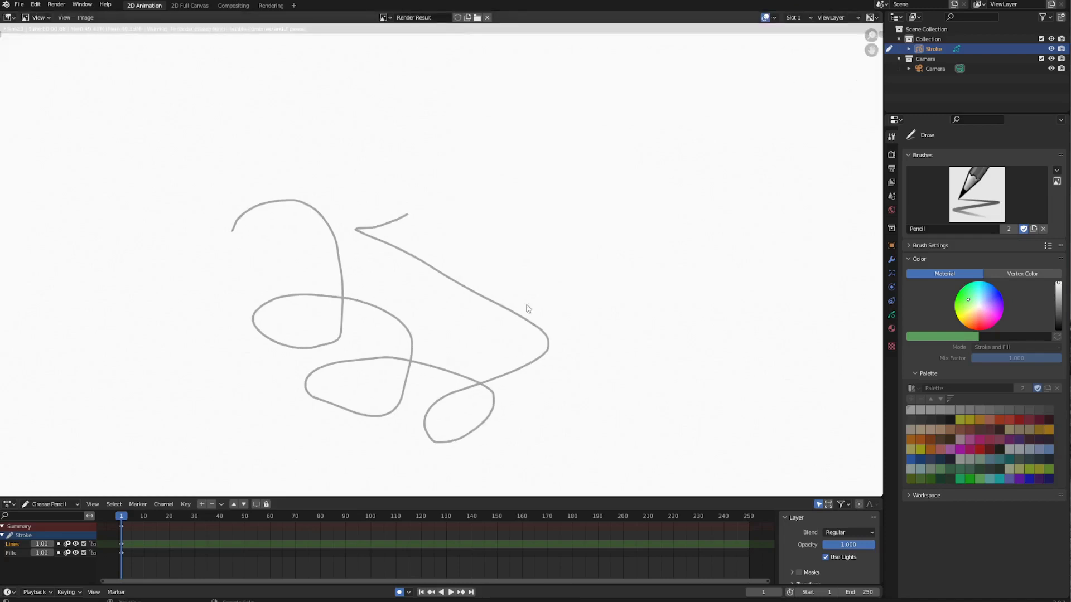
pyautogui.scroll(-4, 536, 291)
pyautogui.click(10, 18)
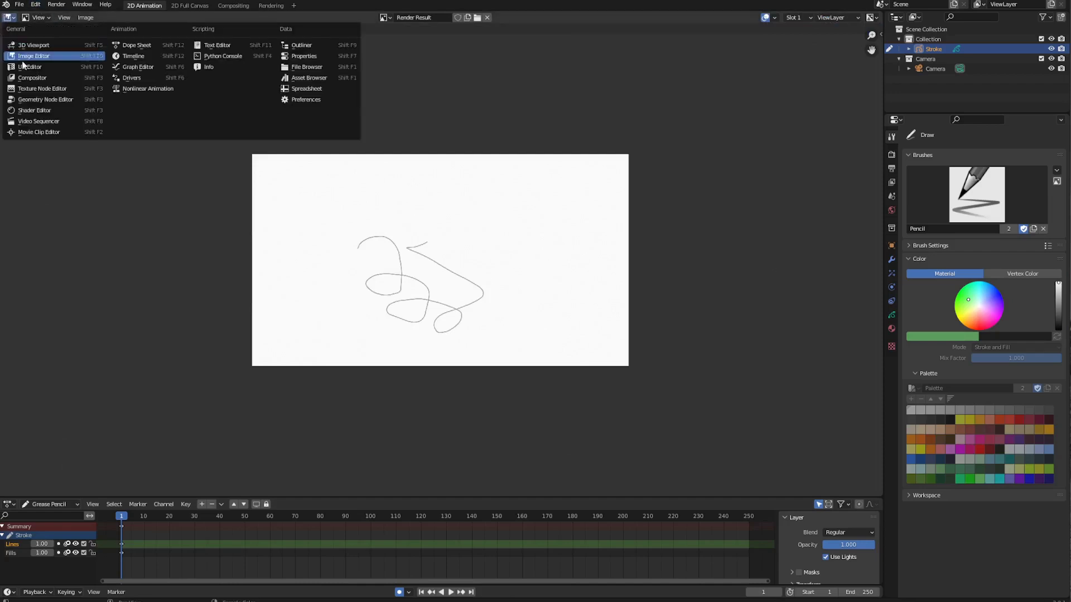
pyautogui.click(33, 45)
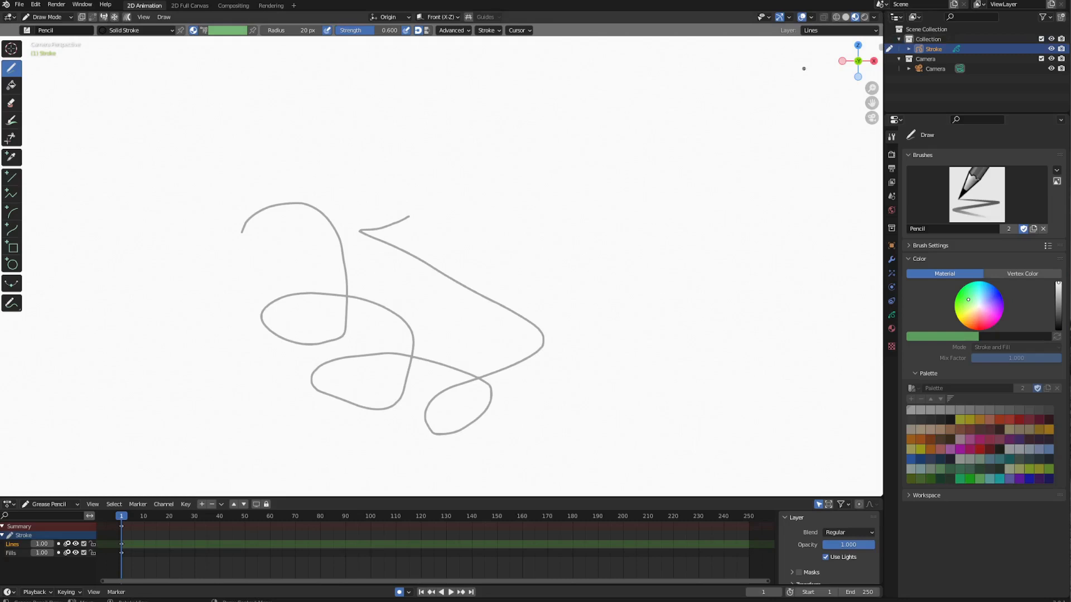
# Step: Split off a right-hand Render Result area and pop it out as a floating window
pyautogui.moveTo(882, 12); pyautogui.dragTo(574, 19)
pyautogui.click(587, 17)
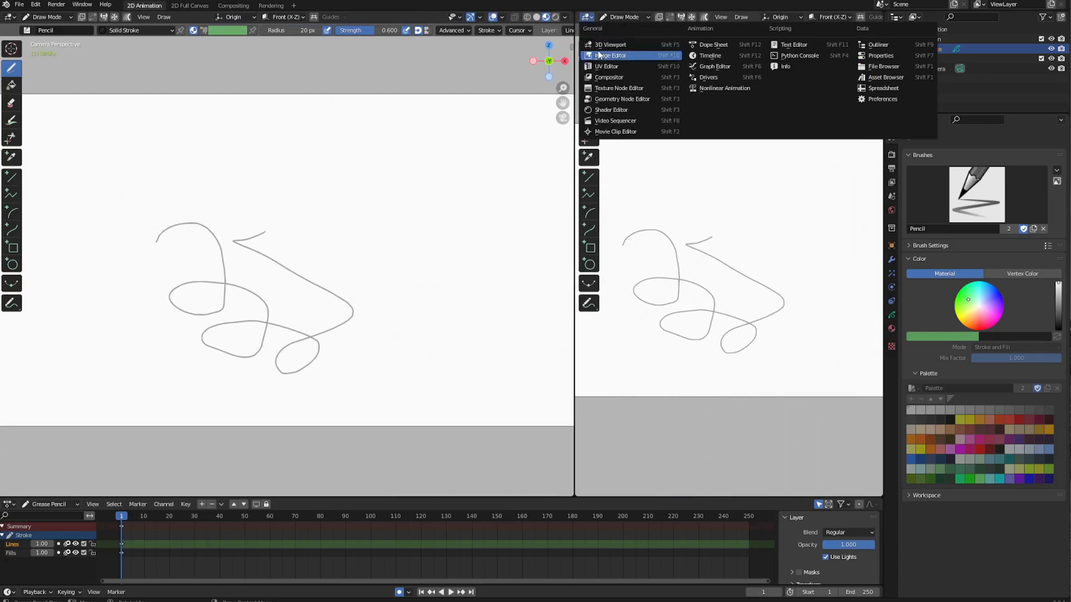
pyautogui.click(597, 55)
pyautogui.press('F12')
pyautogui.scroll(-1, 773, 251)
pyautogui.scroll(2, 770, 248)
pyautogui.scroll(-2, 772, 251)
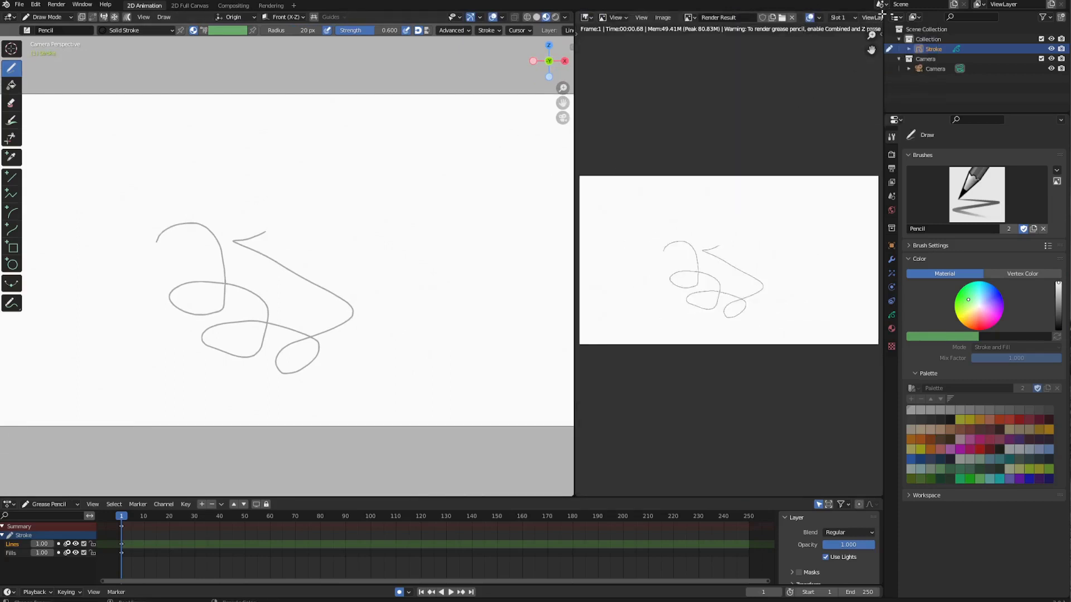
pyautogui.keyDown('shift'); pyautogui.moveTo(880, 15); pyautogui.dragTo(669, 136); pyautogui.keyUp('shift')
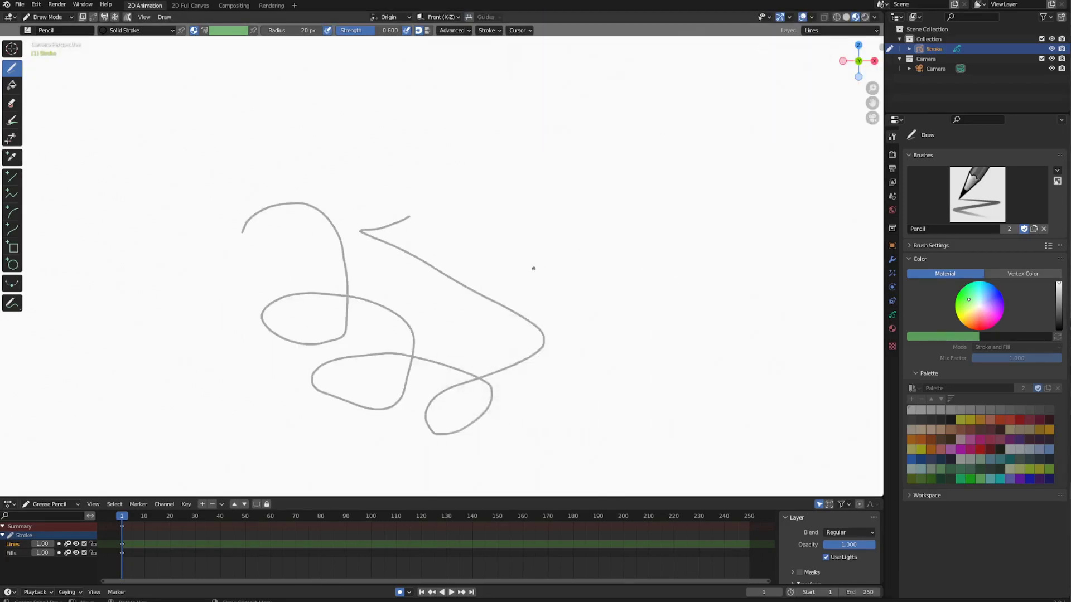
# Step: Render, add a small stroke above the scribble, and re-render to include it
pyautogui.press('F12')
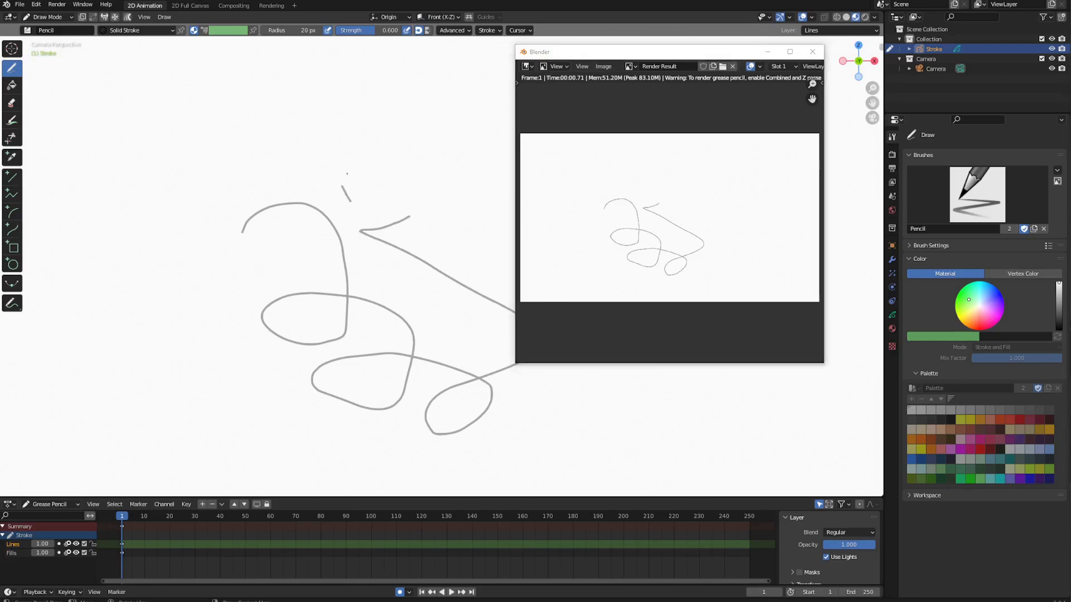
pyautogui.moveTo(348, 201)
pyautogui.mouseDown()
pyautogui.moveTo(378, 207)
pyautogui.moveTo(459, 175)
pyautogui.moveTo(363, 134)
pyautogui.moveTo(335, 176)
pyautogui.mouseUp()
pyautogui.press('F12')
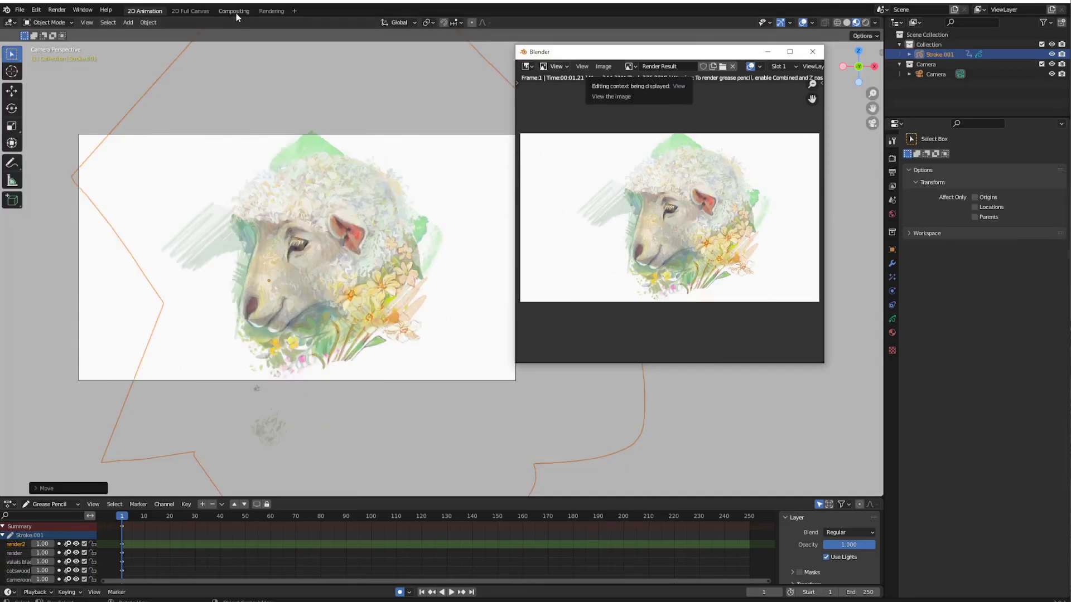
# Step: In Compositing, enable Use Nodes and insert RGB to BW between Render Layers and Composite
pyautogui.click(236, 12)
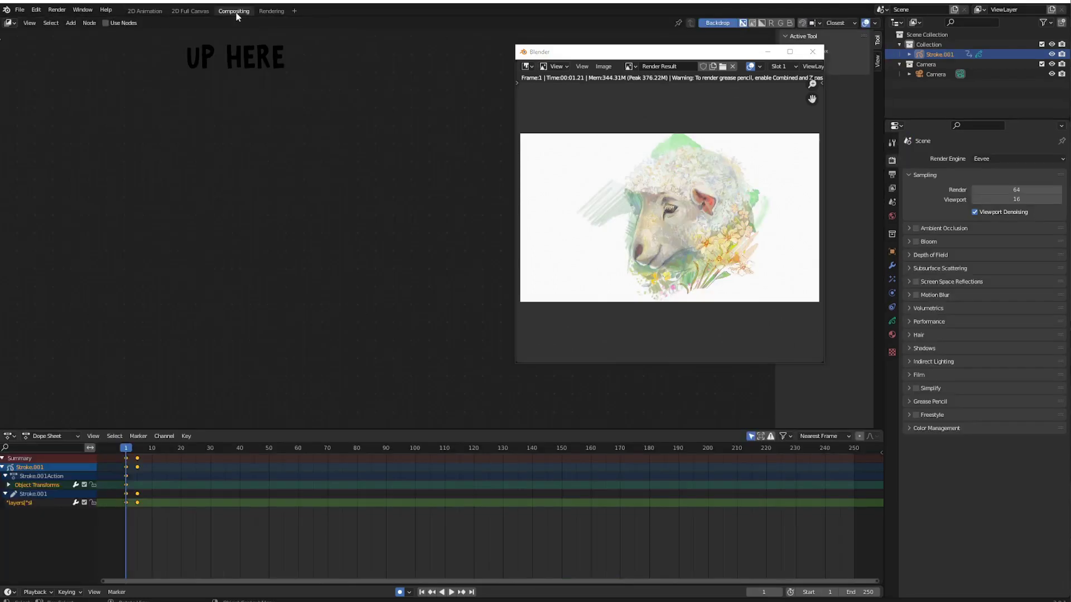
pyautogui.click(113, 24)
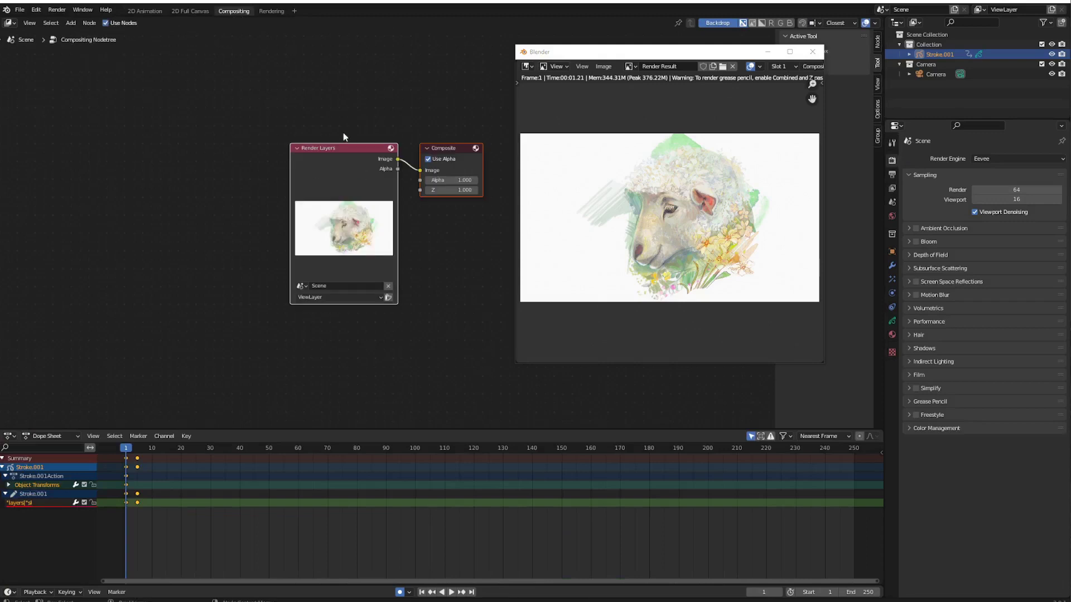
pyautogui.moveTo(345, 145); pyautogui.dragTo(210, 139)
pyautogui.hotkey('shift', 'a')
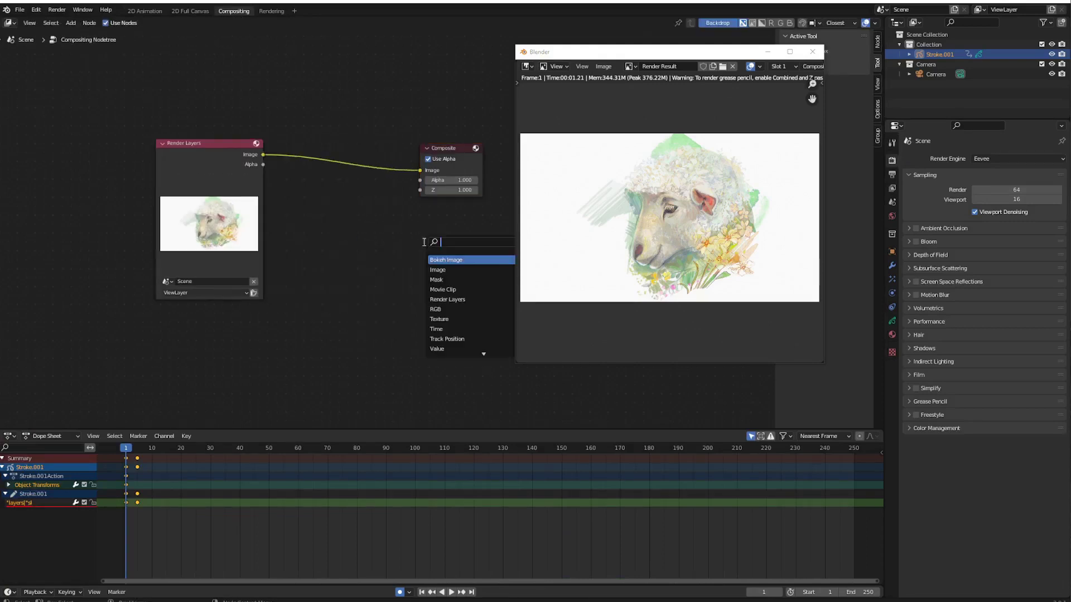
pyautogui.write('rgb to bw')
pyautogui.click(444, 267)
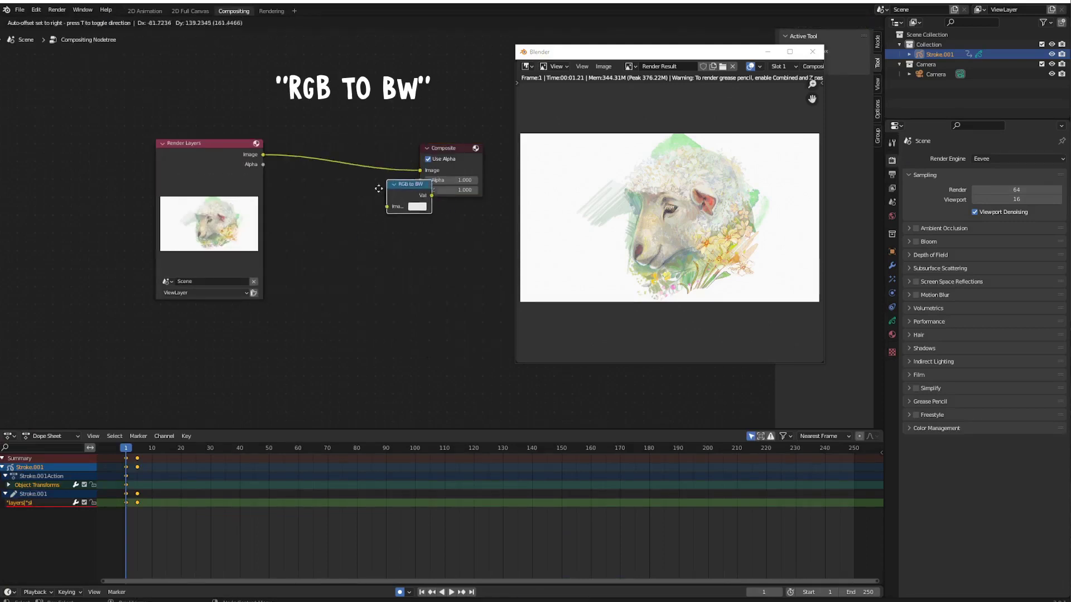
pyautogui.click(360, 172)
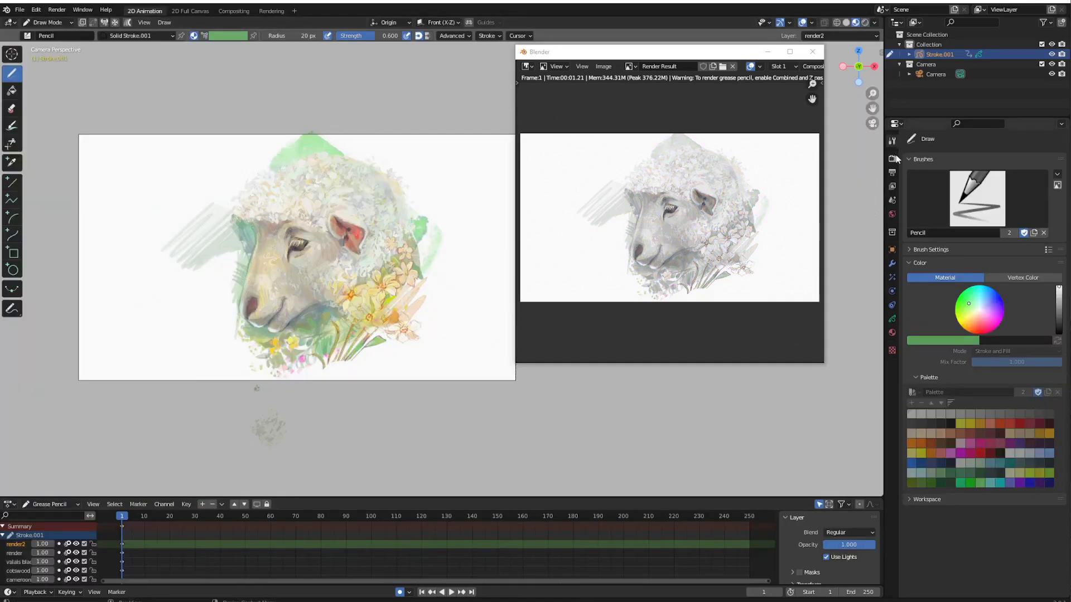
# Step: Edit the output resolution percentage, hide the render2 layer, and re-render
pyautogui.click(893, 173)
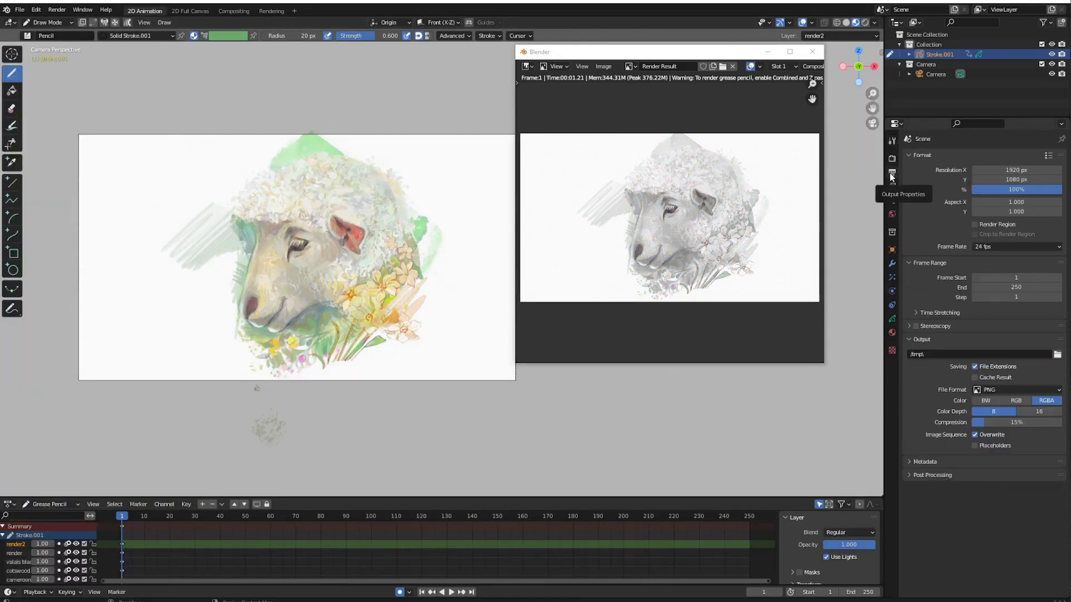
pyautogui.click(982, 186)
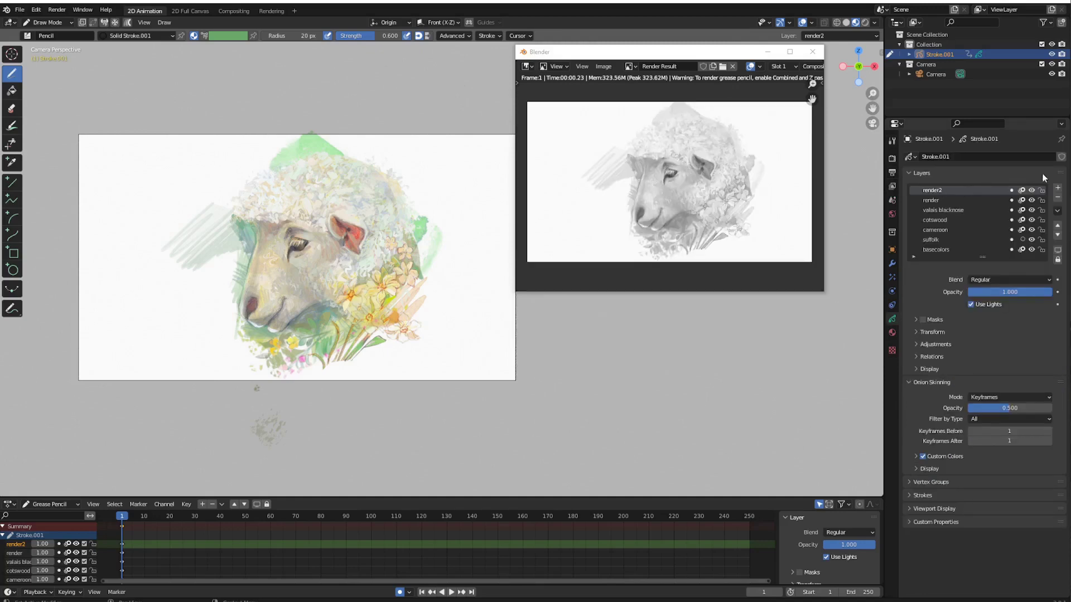
pyautogui.click(1031, 190)
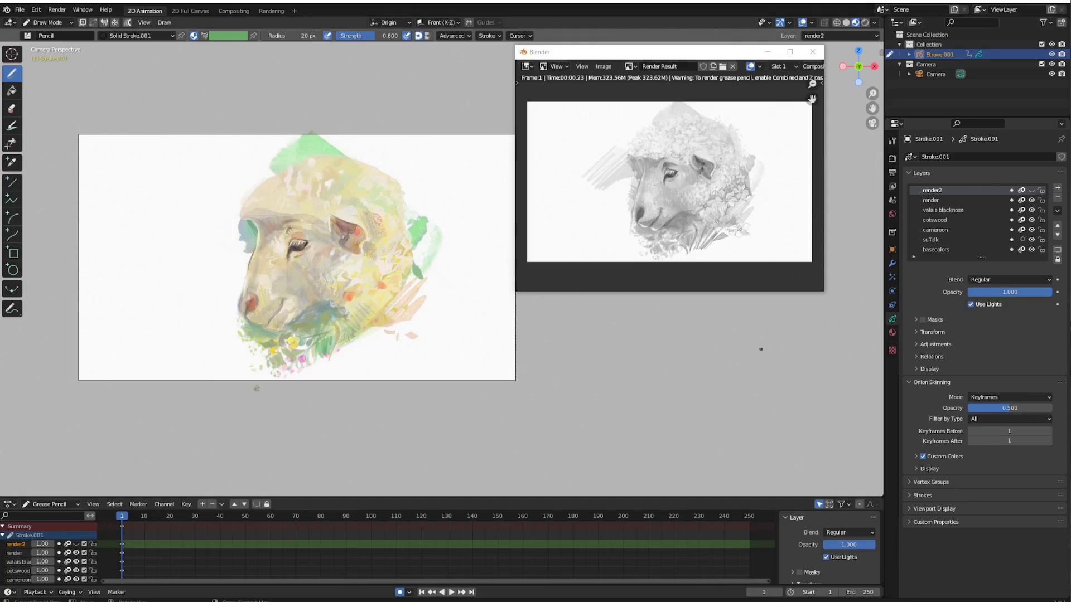
pyautogui.press('F12')
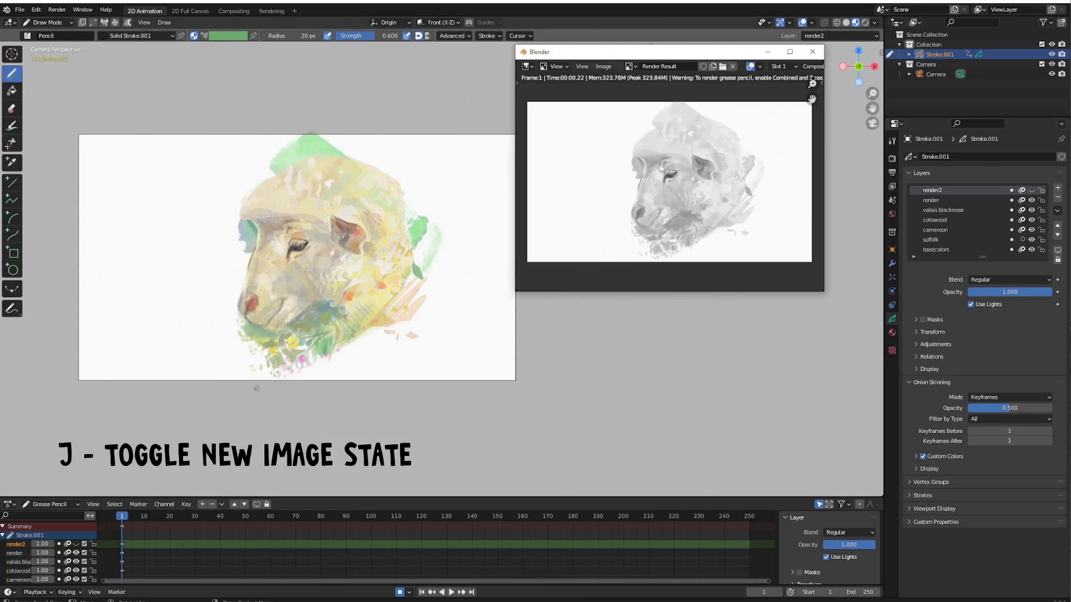
# Step: Render into a second slot and toggle slots with J to compare renders
pyautogui.press('j')
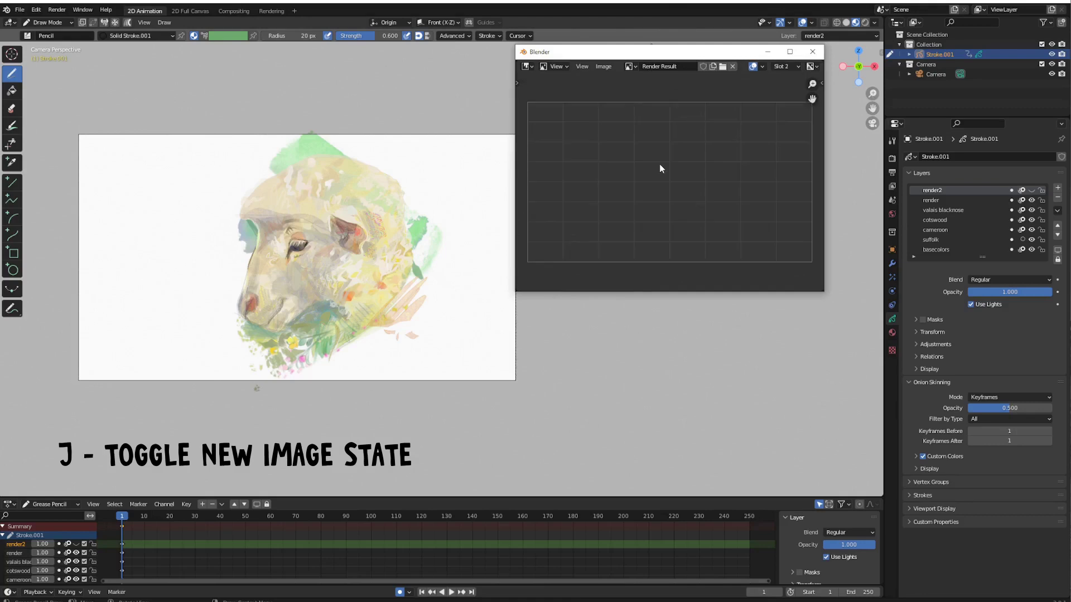
pyautogui.press('F12')
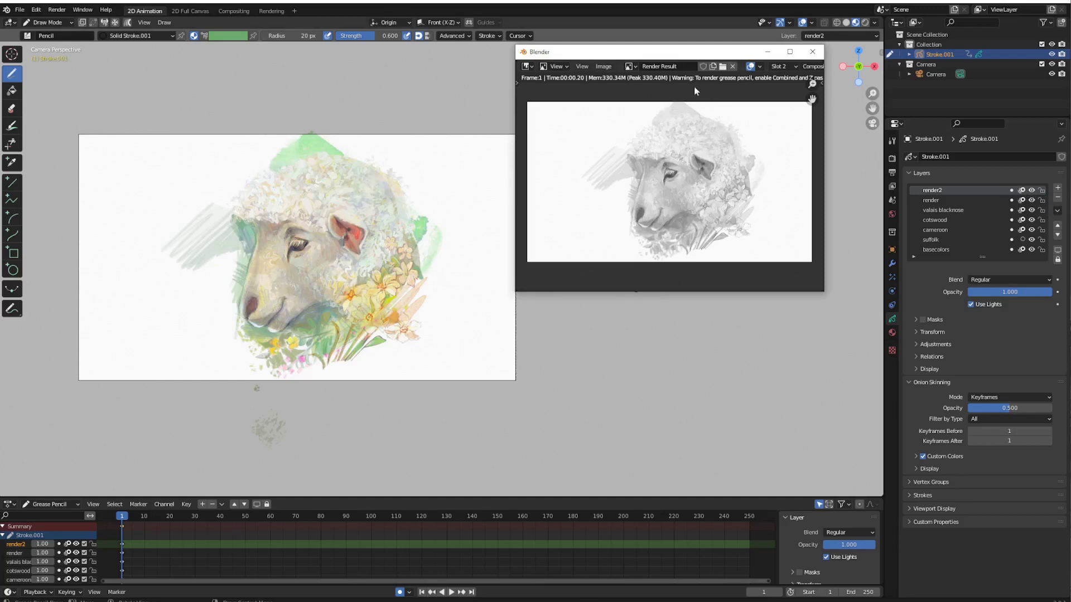
pyautogui.press('j')
pyautogui.press('j')
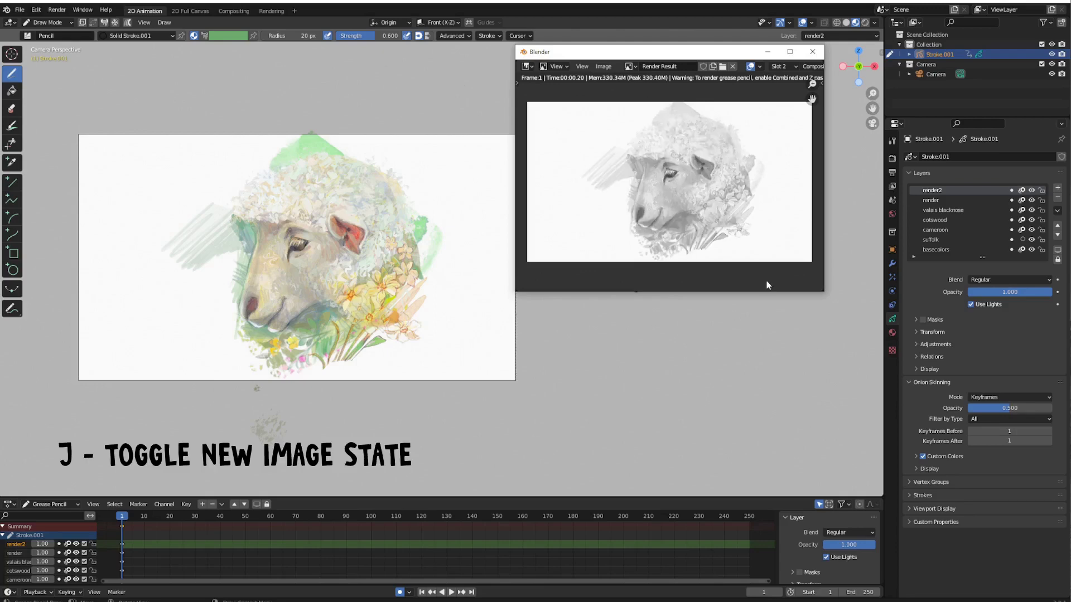
pyautogui.press('j')
pyautogui.press('j')
pyautogui.press('j')
pyautogui.press('j')
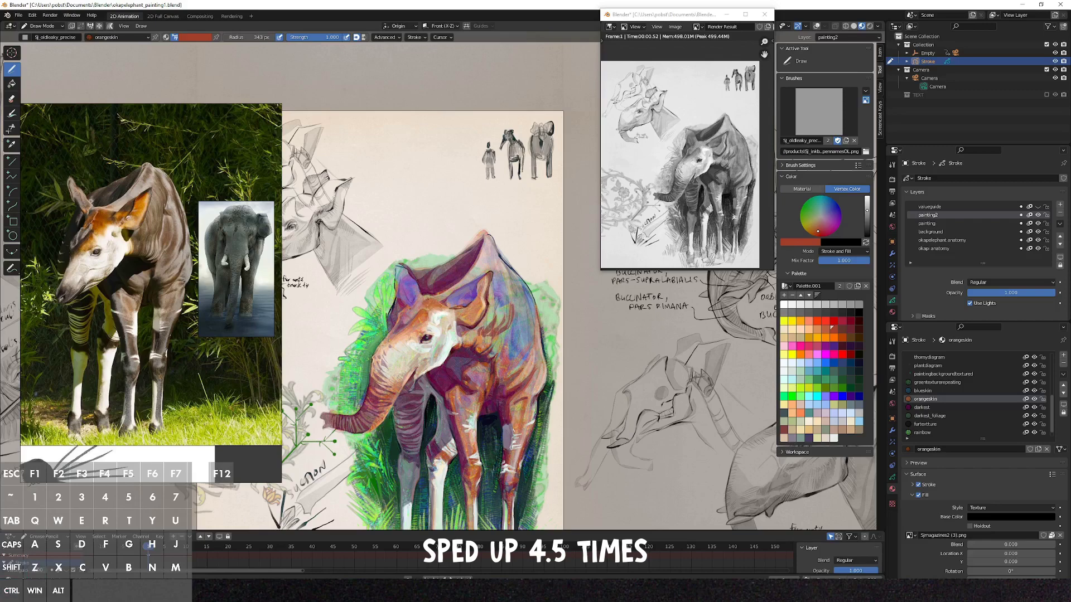
# Step: Pick white, shrink the brush radius, and pan the painting up and left
pyautogui.click(834, 436)
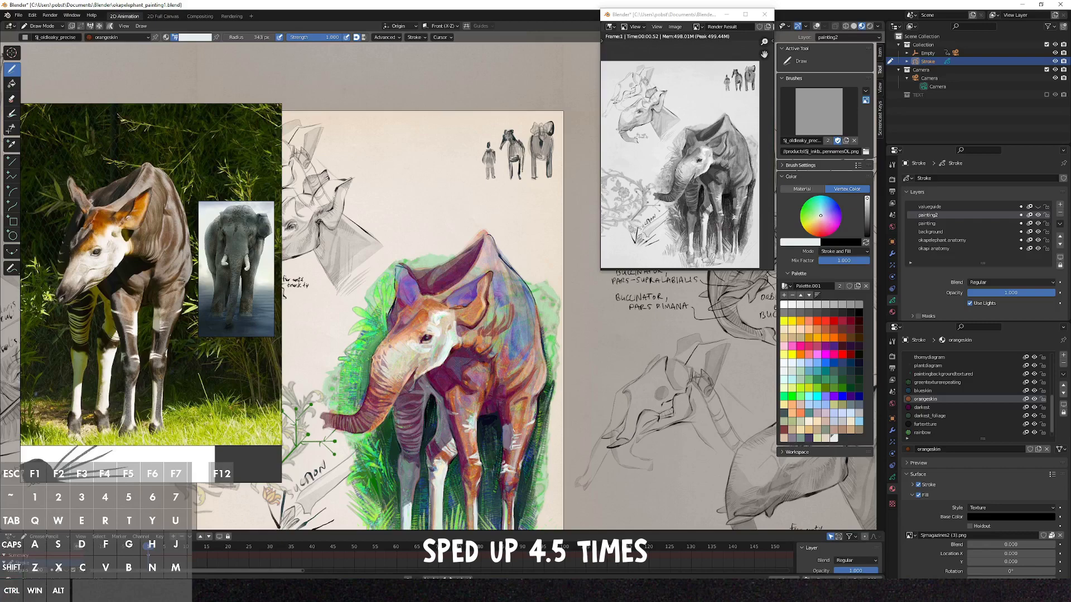
pyautogui.press('f')
pyautogui.click(450, 291)
pyautogui.keyDown('shift'); pyautogui.moveTo(464, 285); pyautogui.dragTo(410, 224, button='middle'); pyautogui.keyUp('shift')
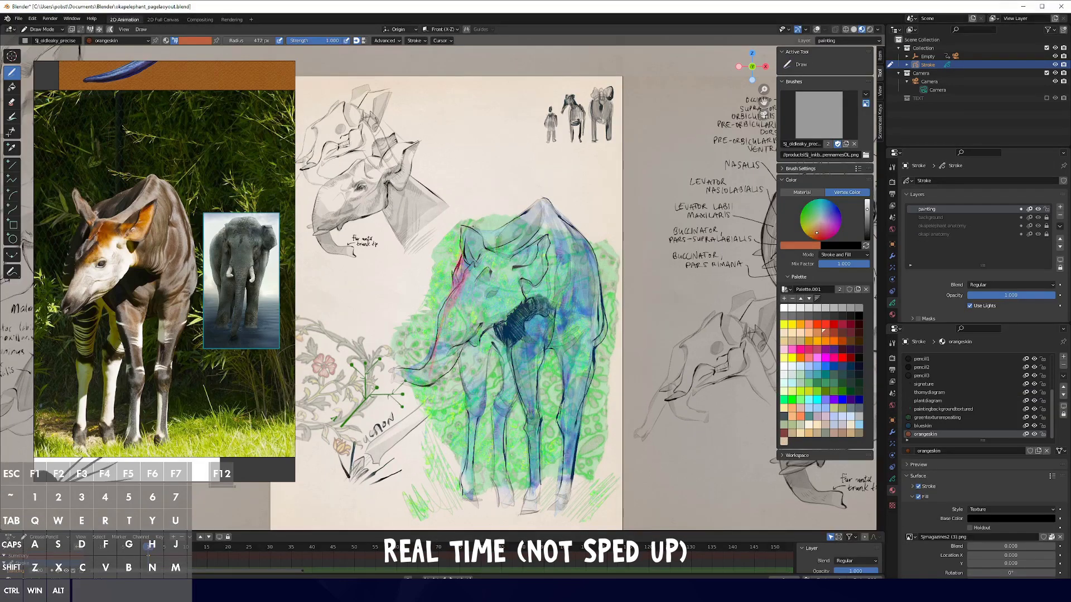
# Step: Paint orange-pink over the elephant's head, trunk, front legs, body and hind legs
pyautogui.moveTo(469, 242)
pyautogui.mouseDown()
pyautogui.moveTo(446, 334)
pyautogui.moveTo(537, 274)
pyautogui.mouseUp()
pyautogui.moveTo(449, 361)
pyautogui.mouseDown()
pyautogui.moveTo(543, 251)
pyautogui.moveTo(410, 375)
pyautogui.mouseUp()
pyautogui.moveTo(505, 364)
pyautogui.mouseDown()
pyautogui.moveTo(499, 399)
pyautogui.moveTo(486, 393)
pyautogui.mouseUp()
pyautogui.moveTo(466, 343)
pyautogui.mouseDown()
pyautogui.moveTo(505, 390)
pyautogui.moveTo(481, 361)
pyautogui.mouseUp()
pyautogui.moveTo(460, 252)
pyautogui.mouseDown()
pyautogui.moveTo(535, 376)
pyautogui.moveTo(536, 217)
pyautogui.moveTo(569, 334)
pyautogui.mouseUp()
pyautogui.moveTo(519, 226); pyautogui.dragTo(556, 402)
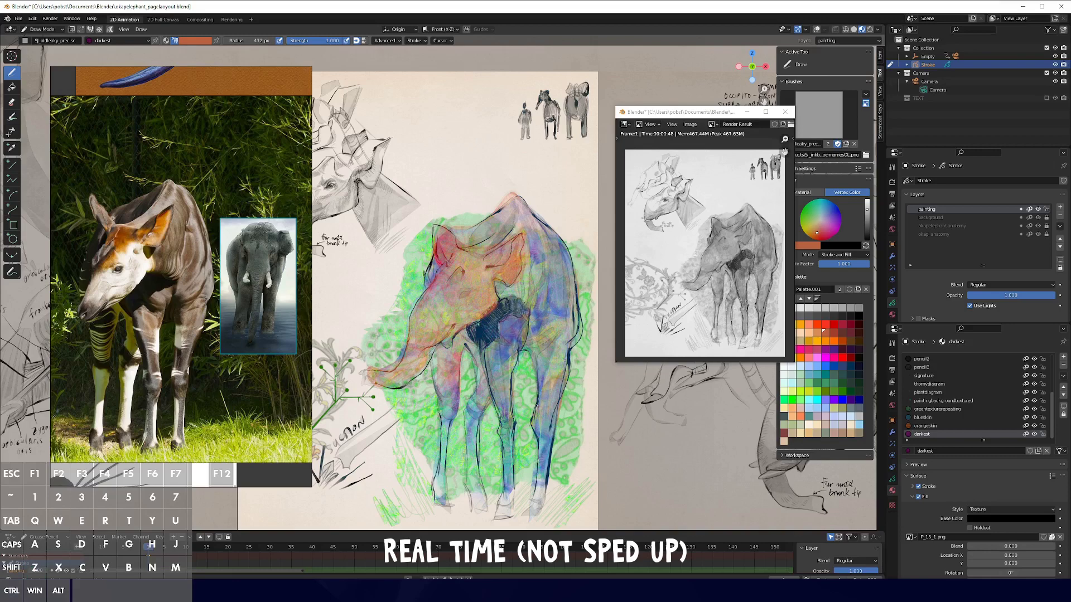
# Step: Add dense maroon shading under the elephant's ear, spreading into the blue area
pyautogui.moveTo(519, 329); pyautogui.dragTo(514, 303)
pyautogui.moveTo(490, 343)
pyautogui.mouseDown()
pyautogui.moveTo(523, 303)
pyautogui.moveTo(544, 375)
pyautogui.mouseUp()
pyautogui.moveTo(519, 328); pyautogui.dragTo(552, 373)
pyautogui.moveTo(561, 331); pyautogui.dragTo(542, 375)
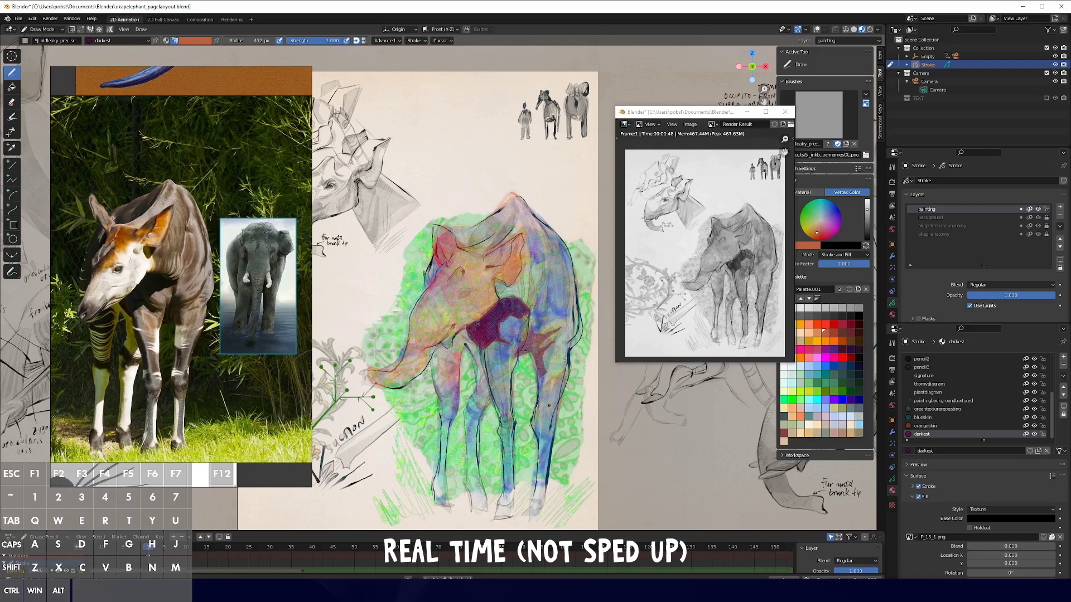
pyautogui.scroll(-1, 410, 335)
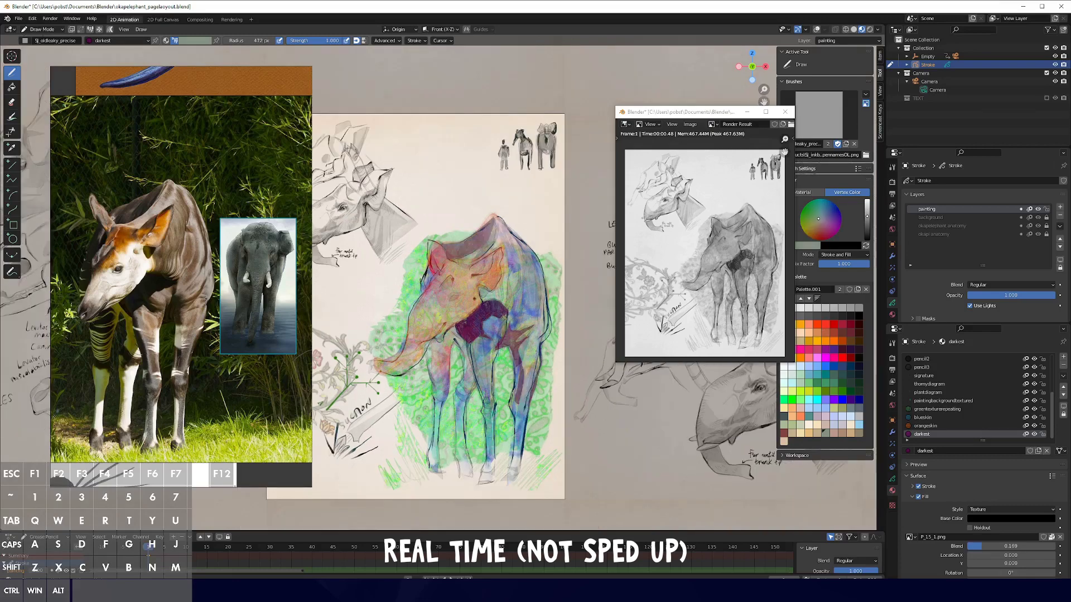
# Step: Save the file and paint dark stripes on the okapi's front leg
pyautogui.keyDown('shift'); pyautogui.moveTo(427, 285); pyautogui.dragTo(442, 256, button='middle'); pyautogui.keyUp('shift')
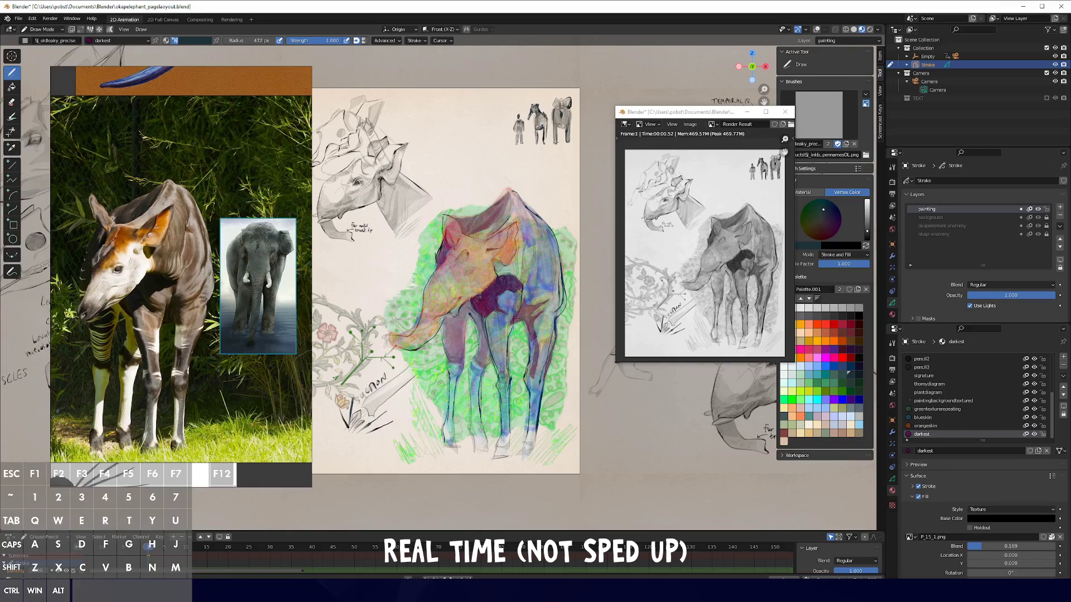
pyautogui.hotkey('ctrl', 's')
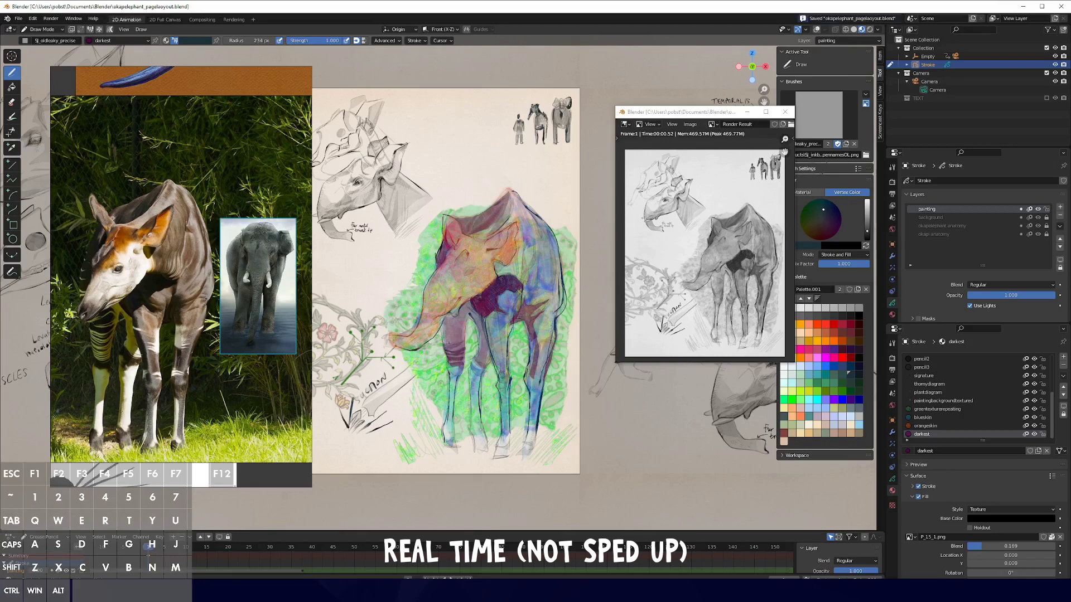
pyautogui.moveTo(448, 331); pyautogui.dragTo(462, 337)
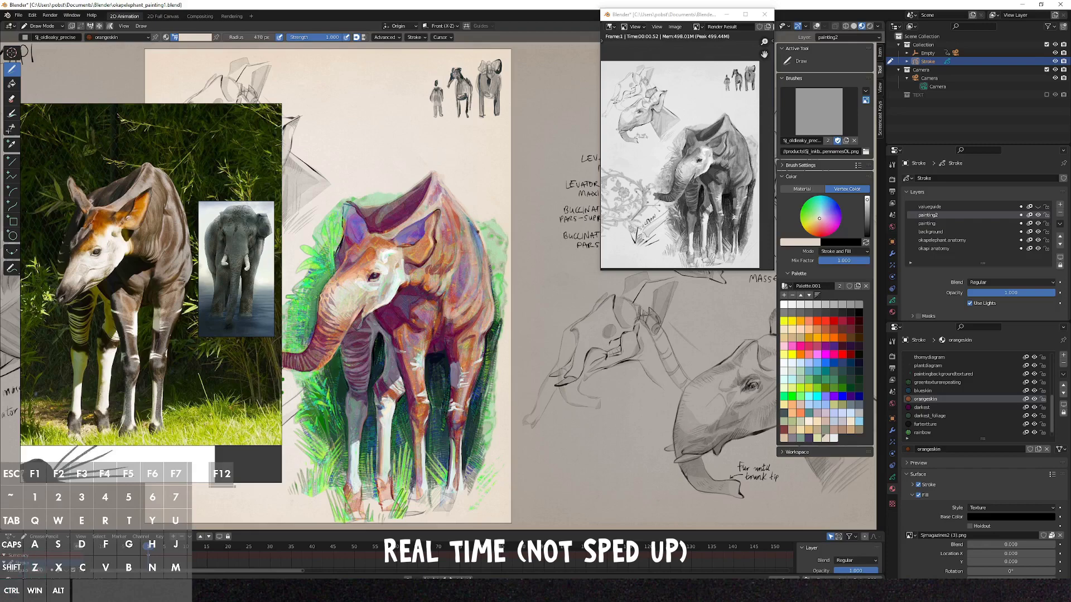
pyautogui.scroll(-3, 546, 366)
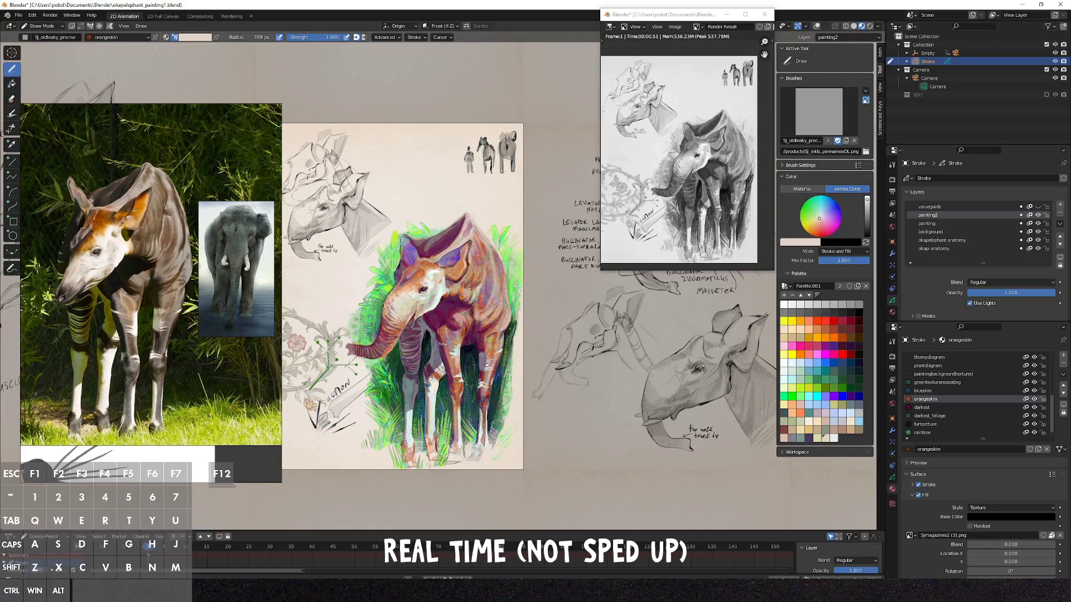
pyautogui.scroll(2, 410, 167)
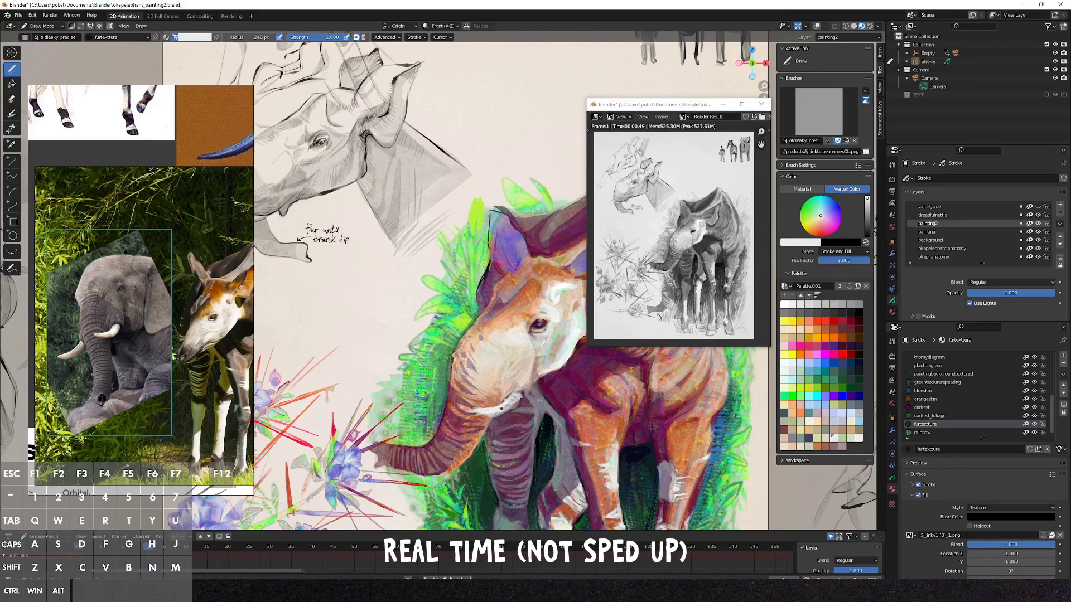
# Step: Pick pale pinkish grey, near-white and reddish-brown colours from the palette
pyautogui.moveTo(501, 409); pyautogui.dragTo(519, 327, button='middle')
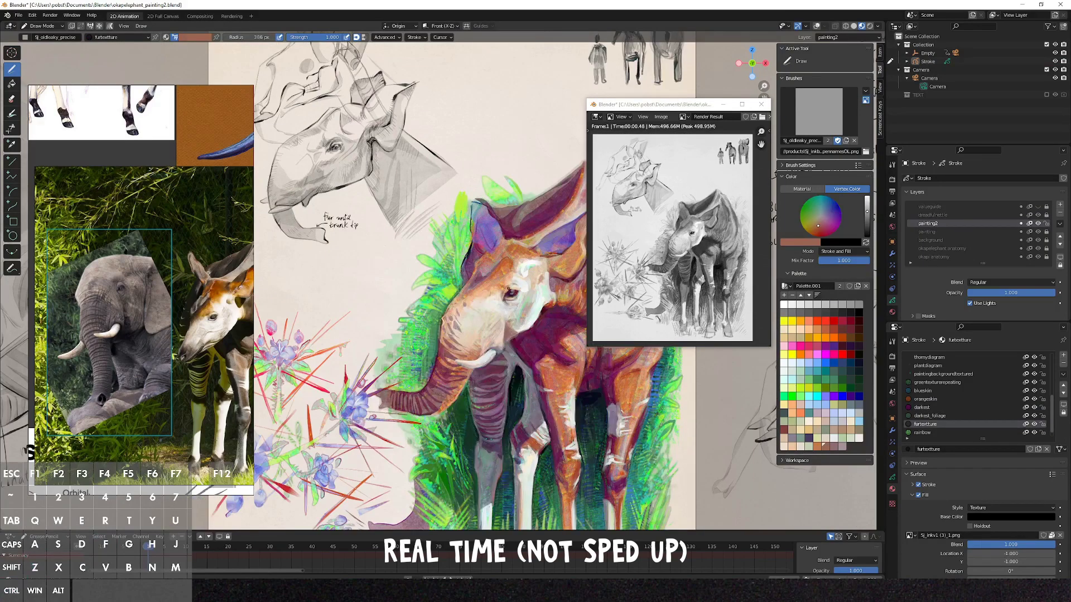
pyautogui.click(846, 447)
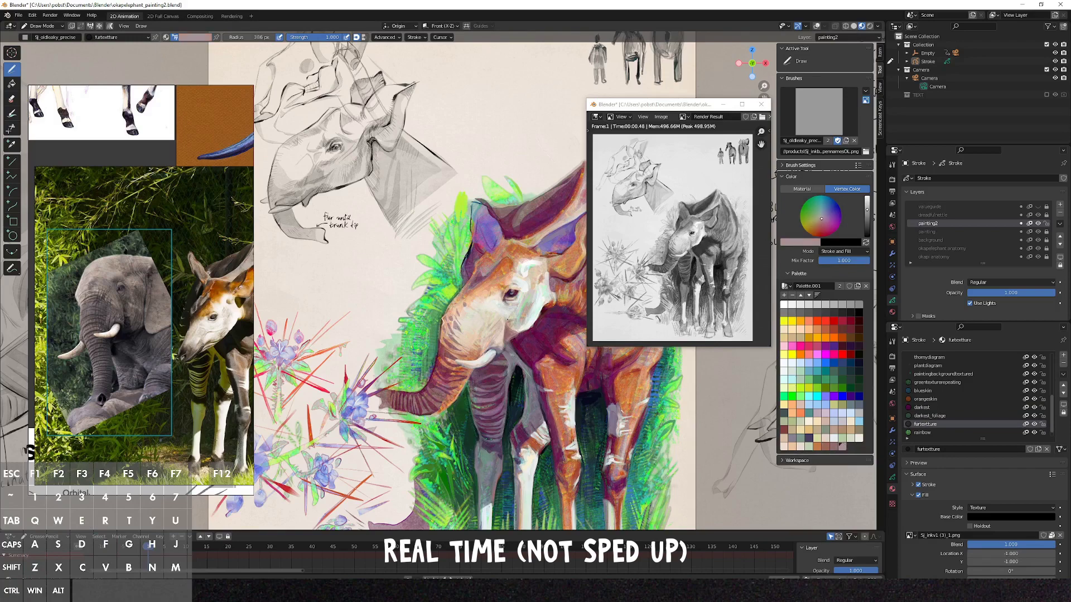
pyautogui.keyDown('ctrl'); pyautogui.click(515, 328); pyautogui.keyUp('ctrl')
pyautogui.press('shift')
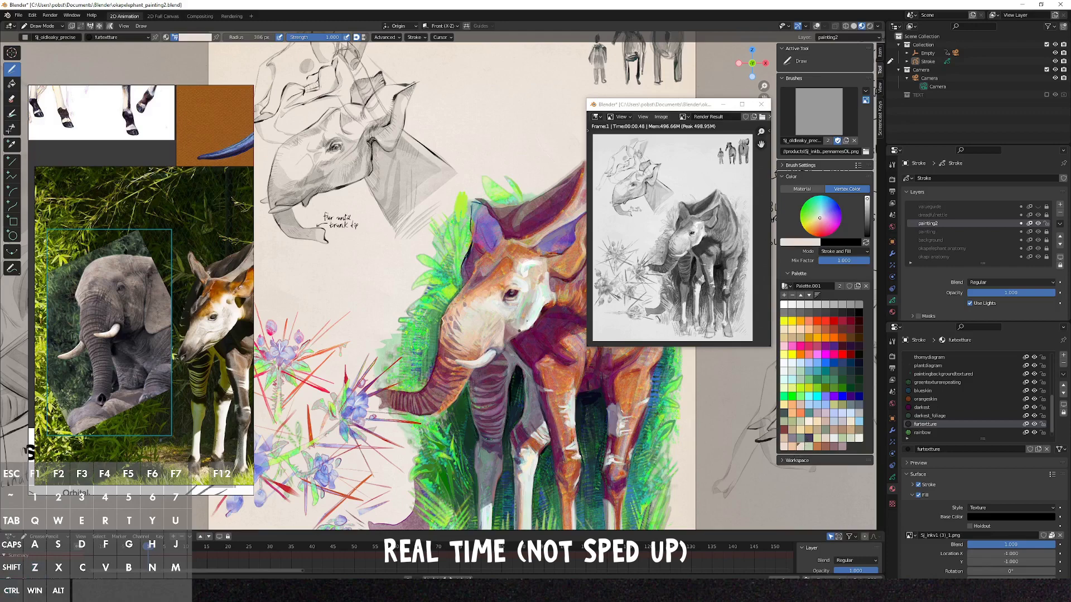
pyautogui.scroll(-2, 516, 326)
pyautogui.keyDown('ctrl'); pyautogui.click(517, 326); pyautogui.keyUp('ctrl')
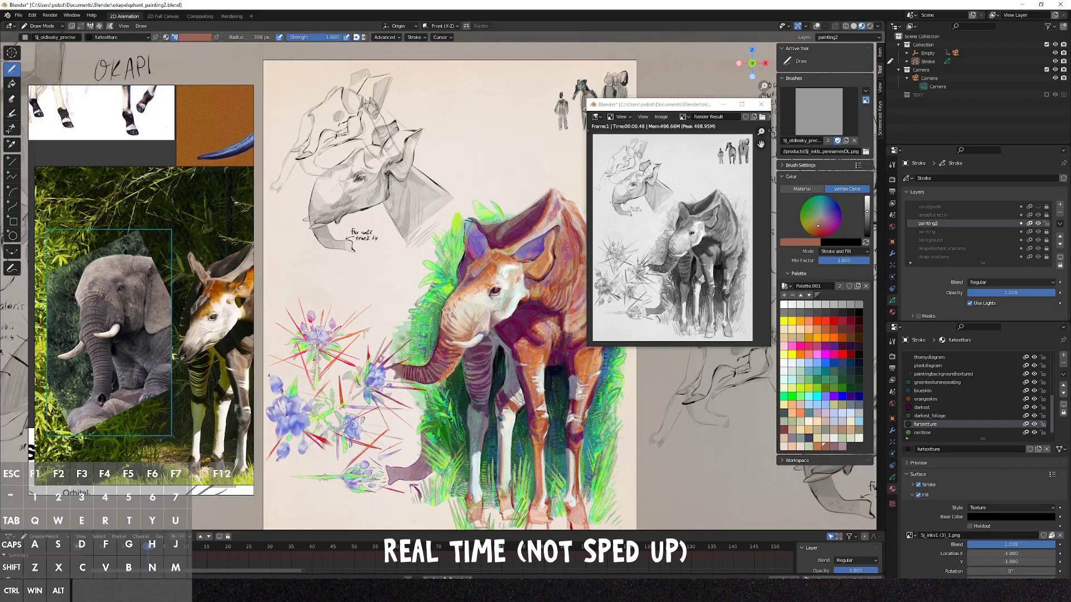
pyautogui.scroll(2, 510, 201)
# Step: Switch to the orangeskin material and repaint the elephant's face and trunk in orange-pink
pyautogui.keyDown('ctrl'); pyautogui.click(509, 201); pyautogui.keyUp('ctrl')
pyautogui.moveTo(444, 389); pyautogui.dragTo(418, 360)
pyautogui.moveTo(469, 318)
pyautogui.mouseDown()
pyautogui.moveTo(435, 385)
pyautogui.moveTo(460, 381)
pyautogui.moveTo(435, 377)
pyautogui.mouseUp()
# Step: Edit the painted strokes, move the selection to the background layer, then undo that move
pyautogui.press('Tab')
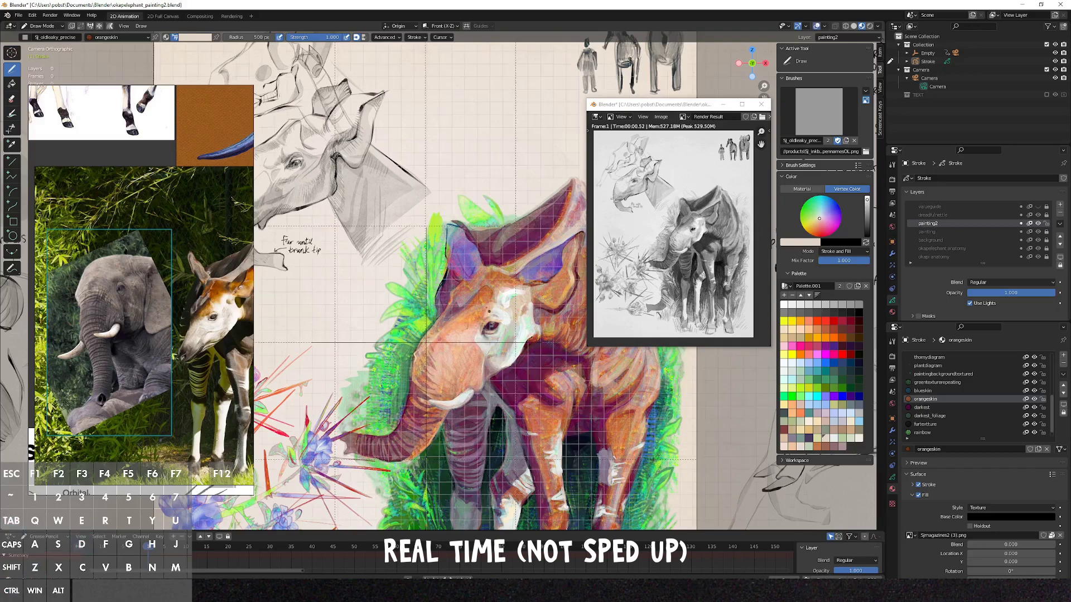
pyautogui.hotkey('shift', 'alt', 'z')
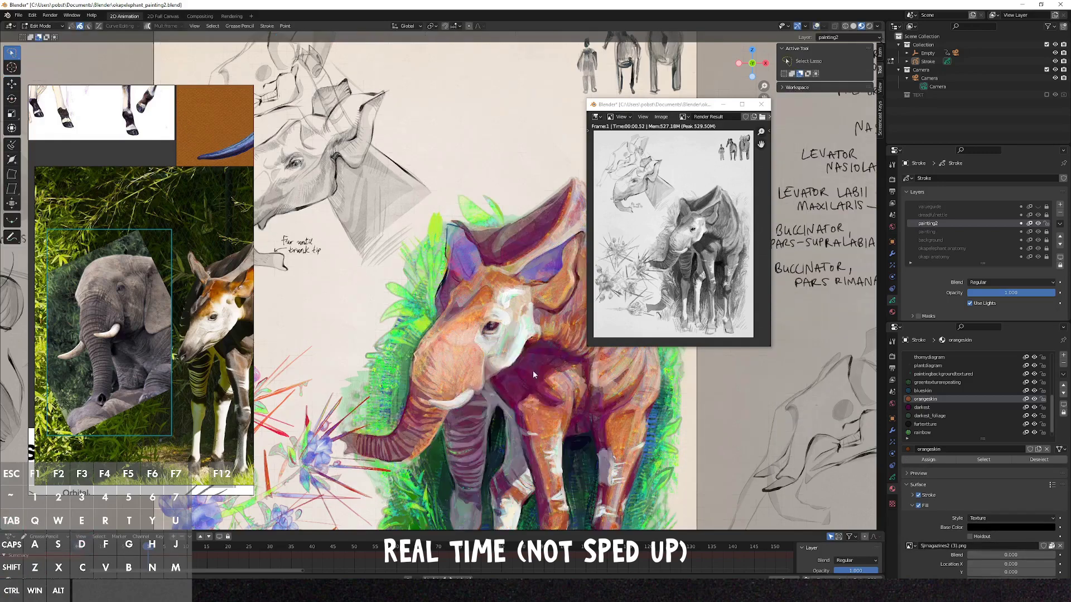
pyautogui.rightClick(477, 347)
pyautogui.press('m')
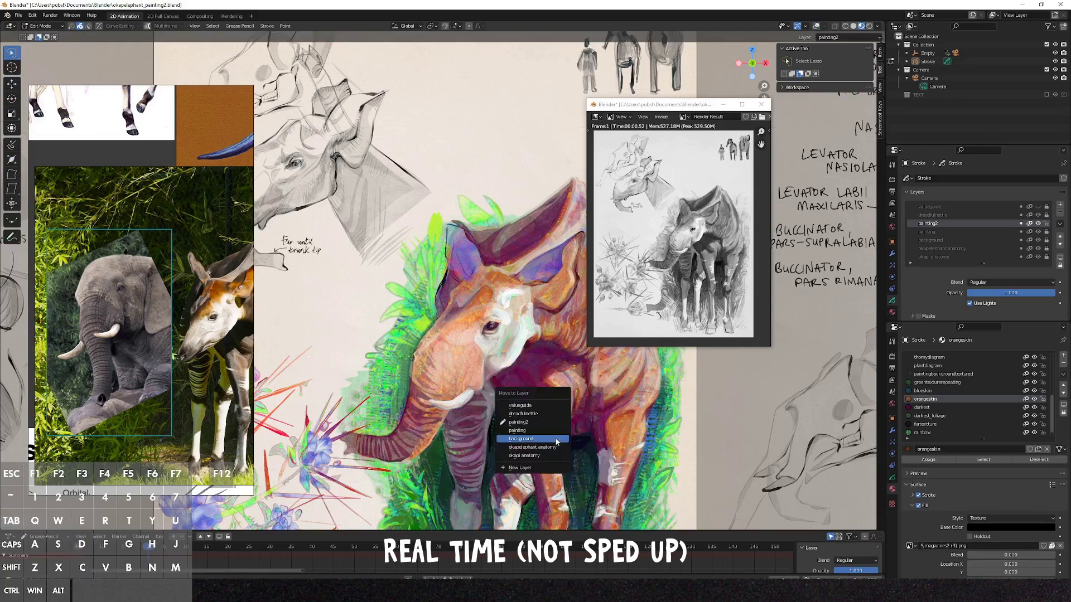
pyautogui.press('Escape')
pyautogui.press('m')
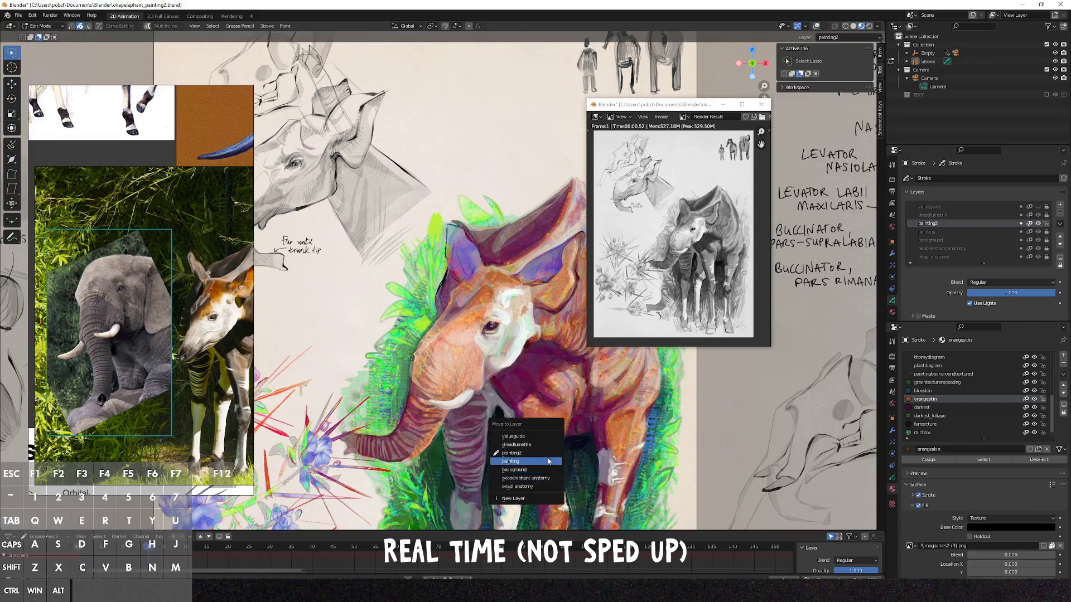
pyautogui.click(548, 470)
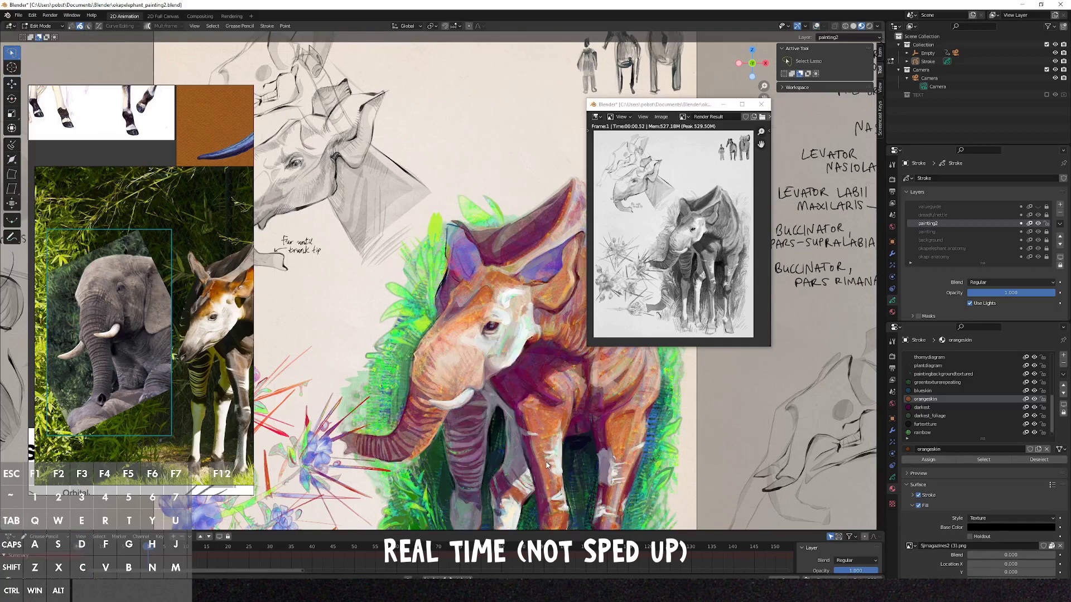
pyautogui.hotkey('ctrl', 'z')
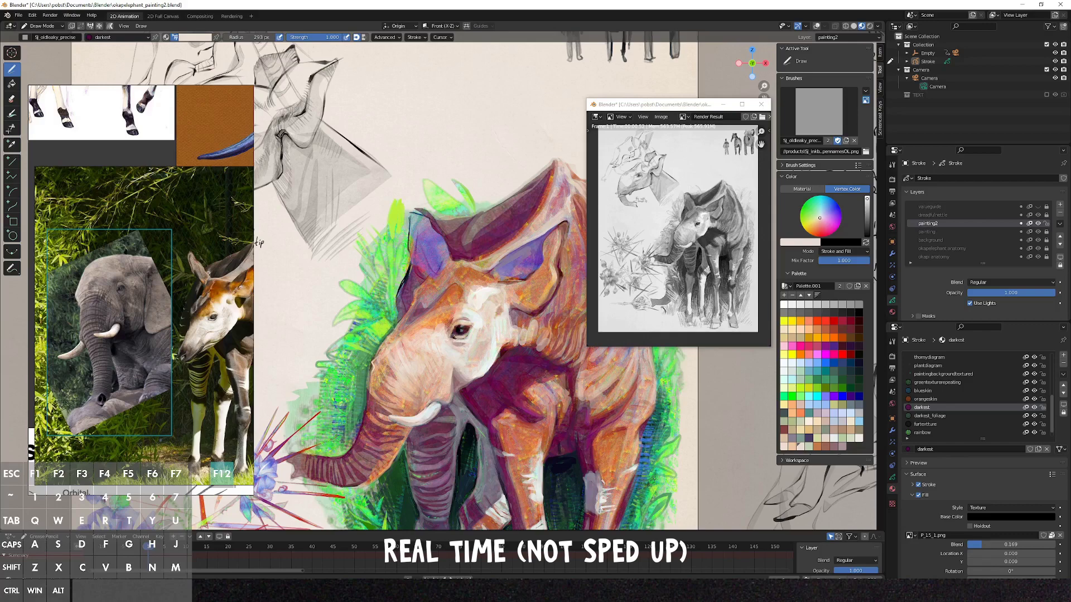
# Step: Add a darker mark on the elephant's face and switch to the furtexture material
pyautogui.press('shift')
pyautogui.scroll(-2, 258, 242)
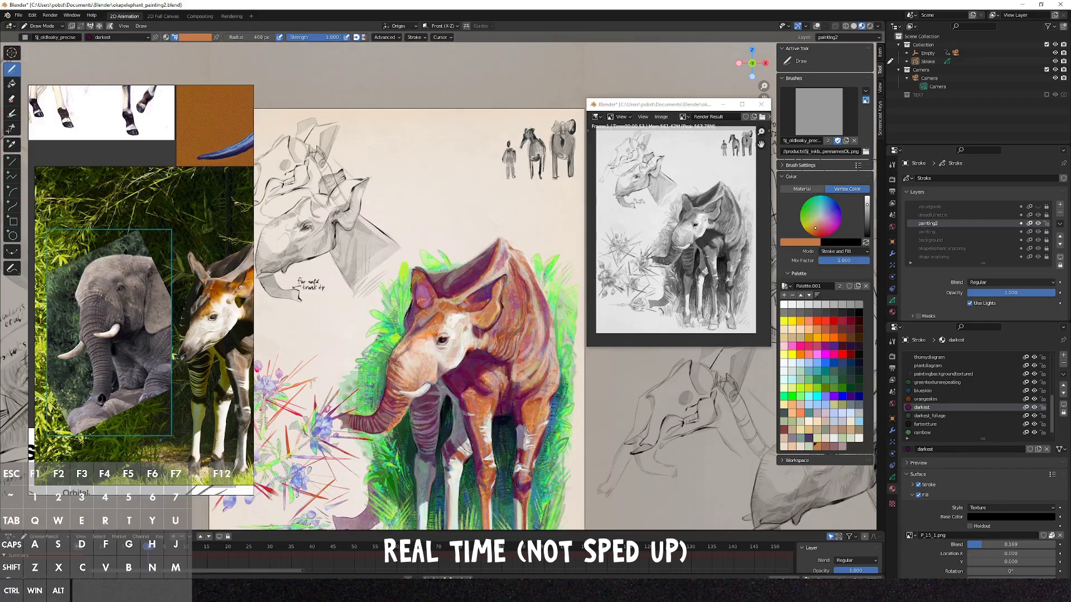
pyautogui.moveTo(394, 341); pyautogui.dragTo(407, 354)
pyautogui.keyDown('ctrl'); pyautogui.hscroll(-2, 418, 318); pyautogui.keyUp('ctrl')
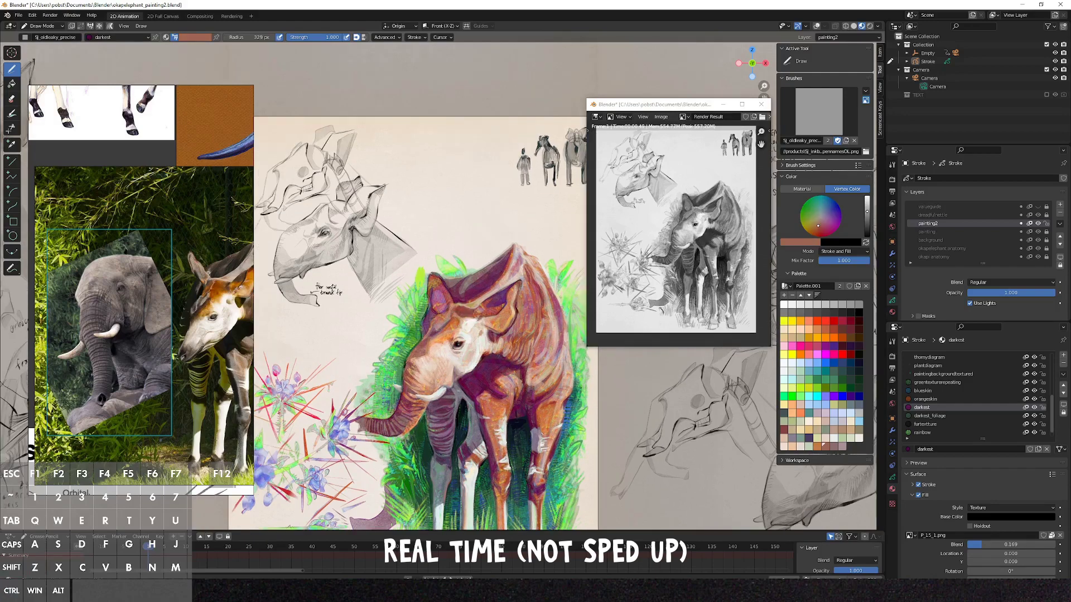
pyautogui.scroll(2, 470, 324)
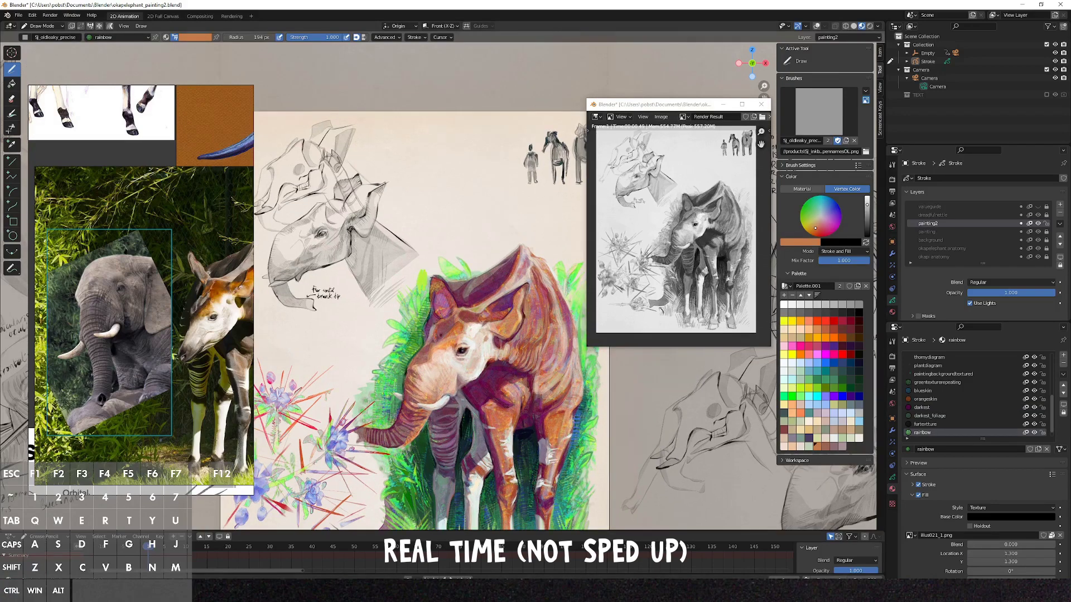
pyautogui.press('z')
pyautogui.click(500, 427)
# Step: Reduce the brush radius for fur texture painting, undoing one change
pyautogui.press('f')
pyautogui.click(447, 332)
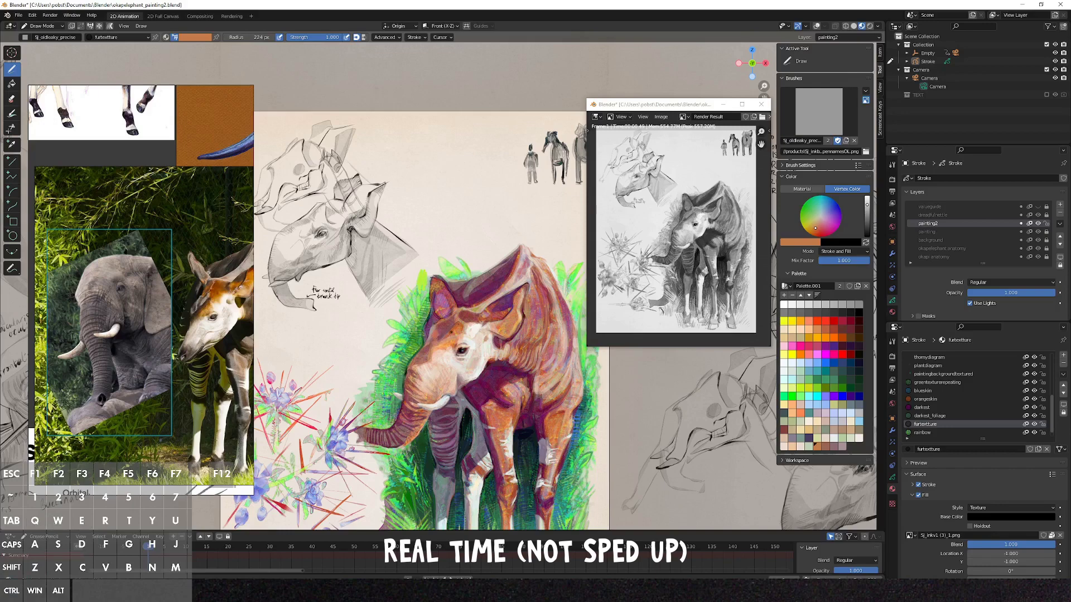
pyautogui.press('shift')
pyautogui.hotkey('ctrl', 'shift')
pyautogui.hotkey('ctrl', 'z')
pyautogui.hotkey('ctrl', 'shift')
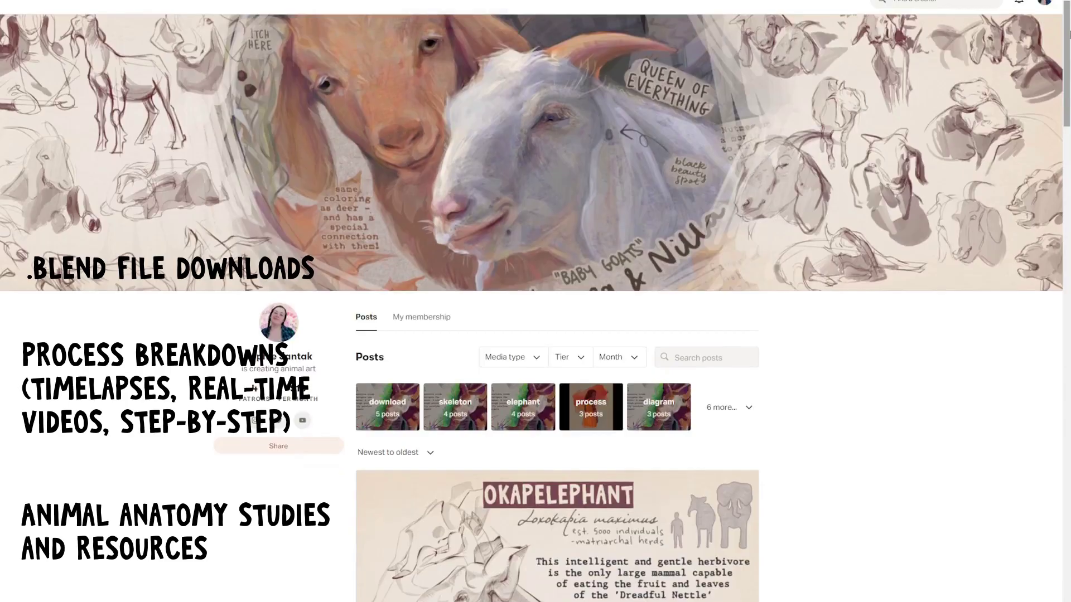
pyautogui.moveTo(1068, 29); pyautogui.dragTo(1069, 516)
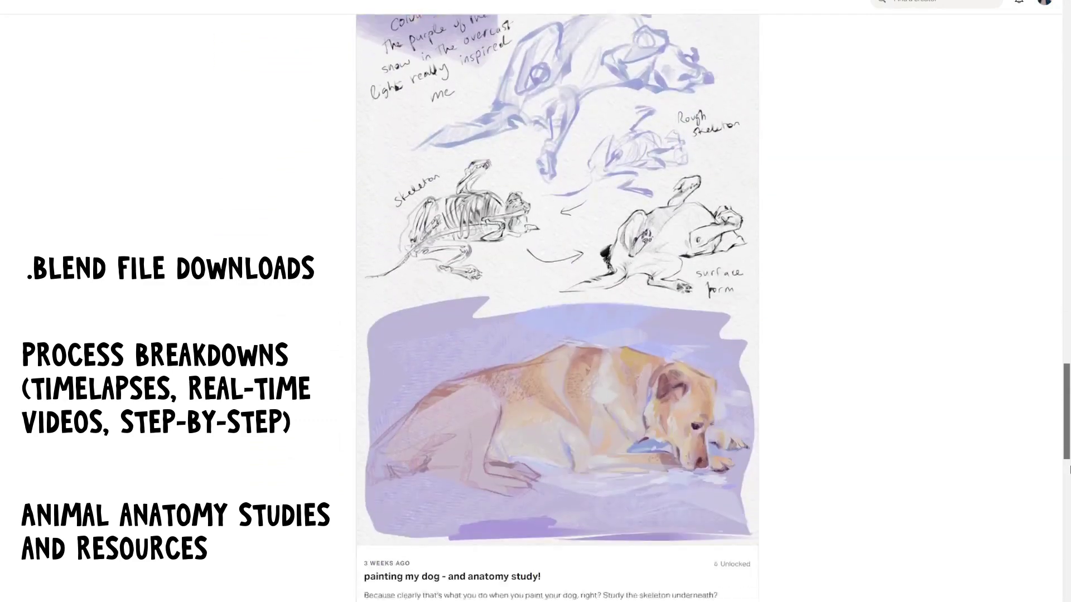